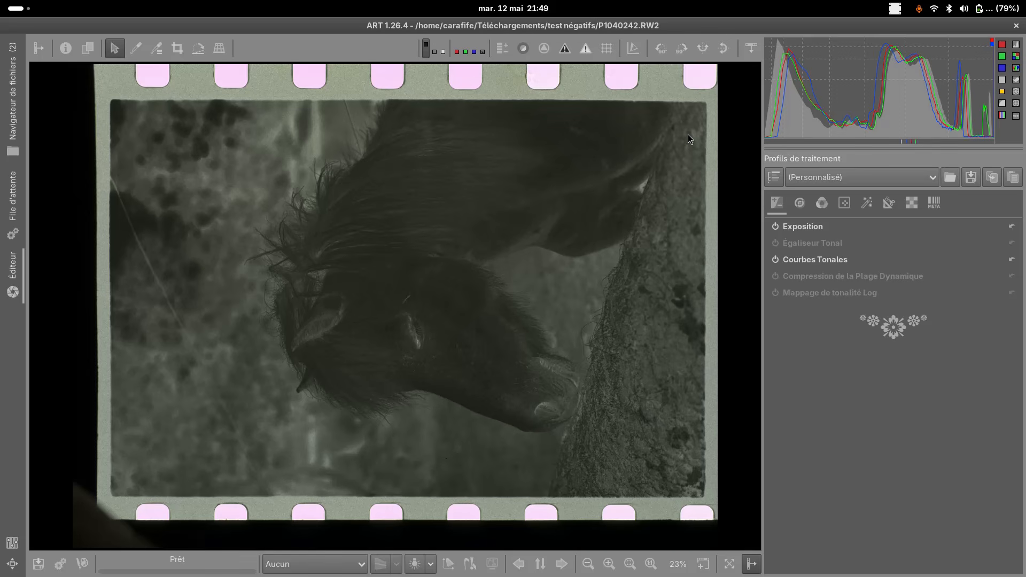
Rotate the horse negative 90° clockwise and straighten it by 0.21° along the upper edge of the film frame
click(681, 49)
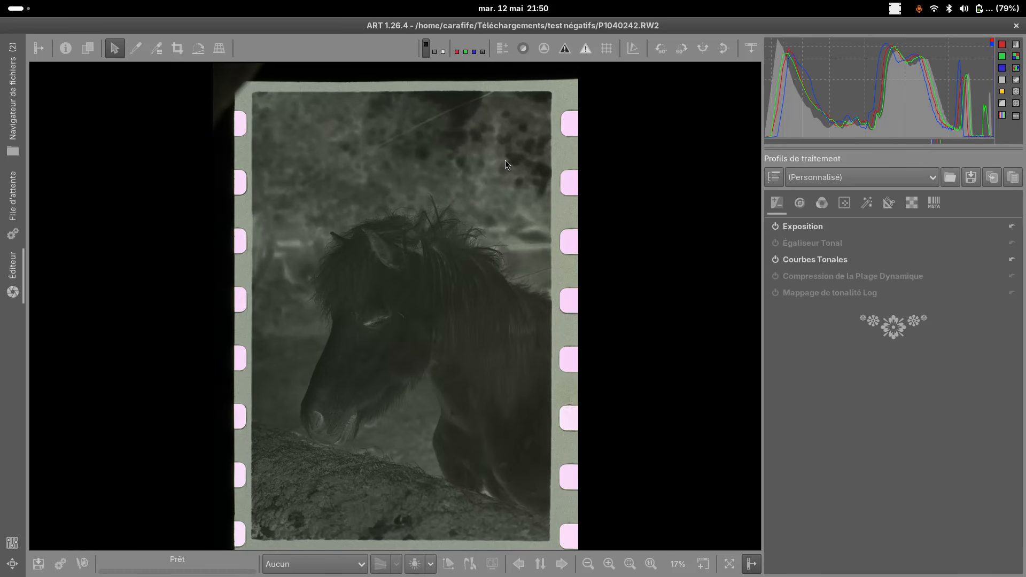
click(201, 51)
drag(250, 104, 541, 104)
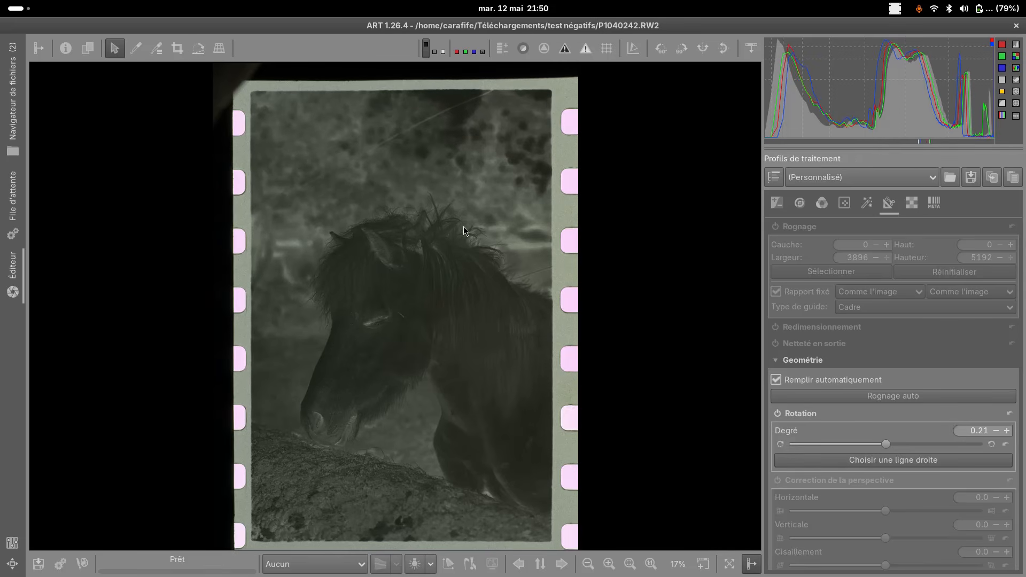
Crop the image to the inside of the film frame at 3176 × 4739 px, with the fixed ratio turned off
click(177, 49)
drag(257, 101, 552, 576)
click(775, 292)
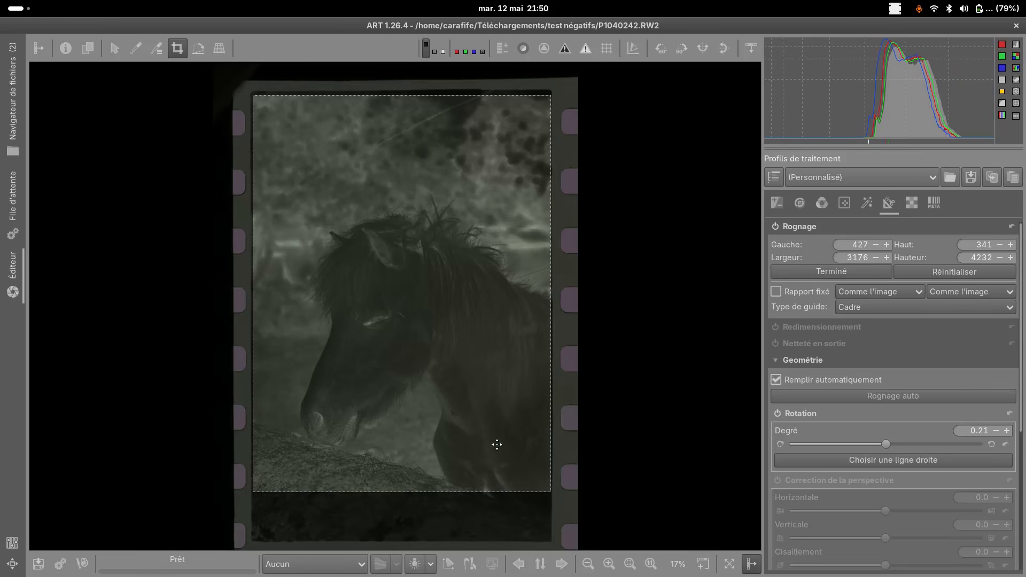
drag(430, 491, 429, 537)
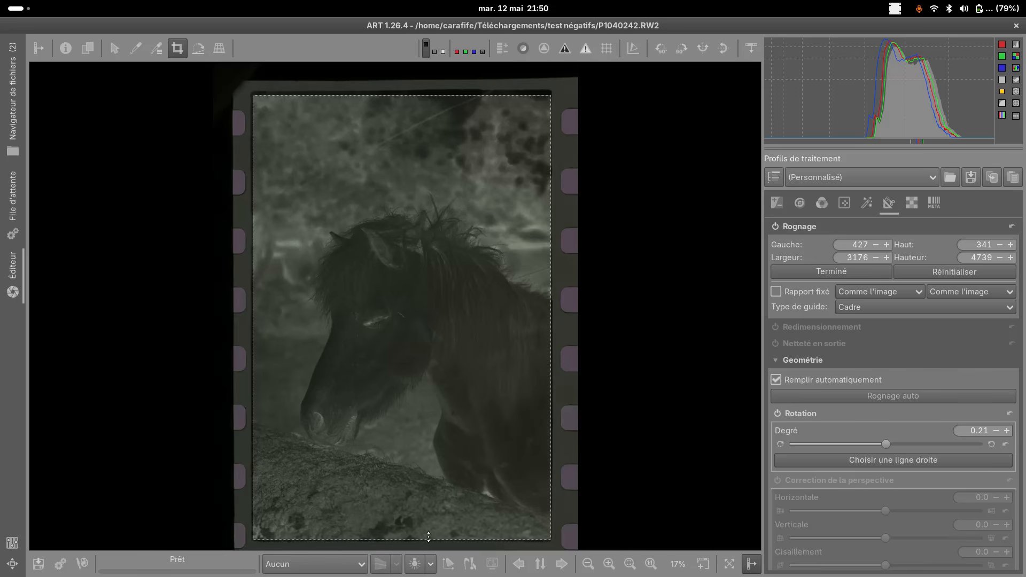
click(182, 51)
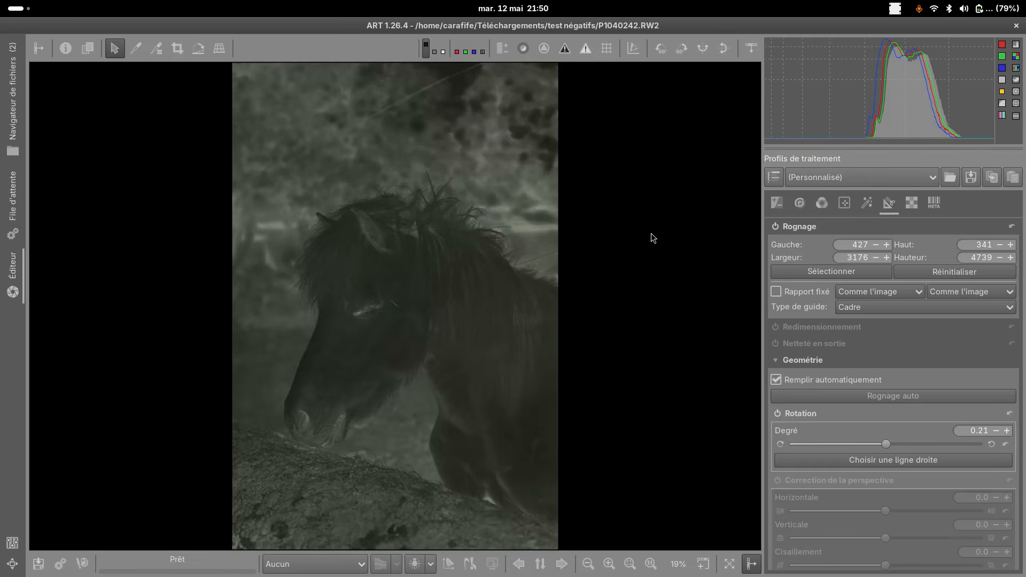
Turn off the Exposition and Courbes Tonales adjustments for the horse negative
click(787, 207)
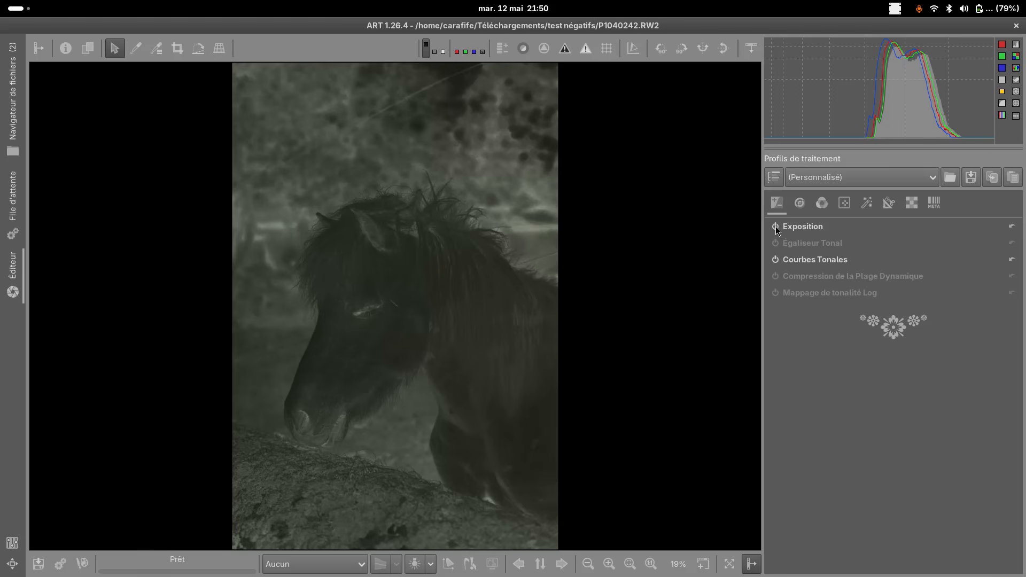
click(776, 260)
Enable Film Négatif and sample its white and black points on the horse's light face and the dark background
click(801, 204)
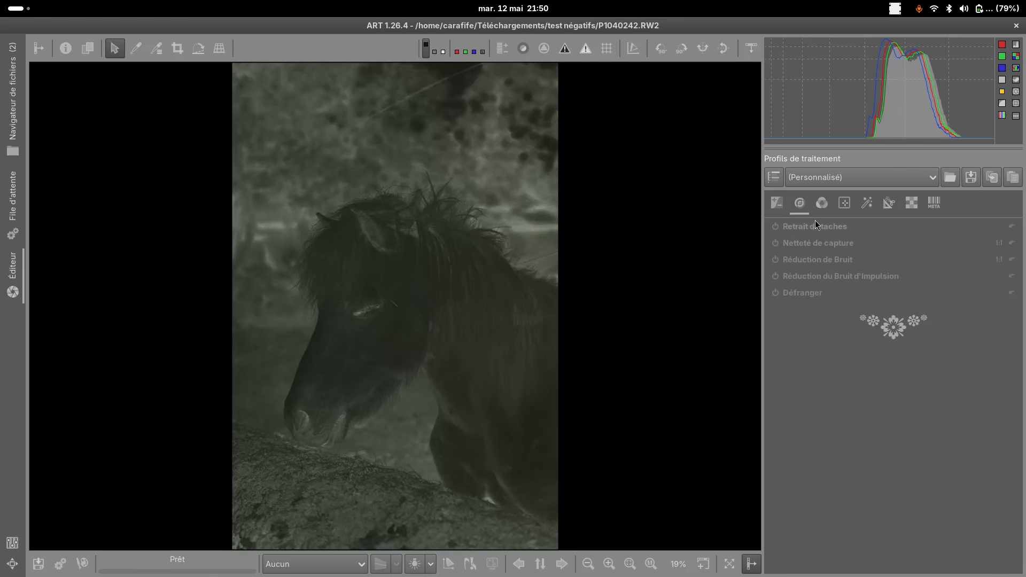
click(824, 205)
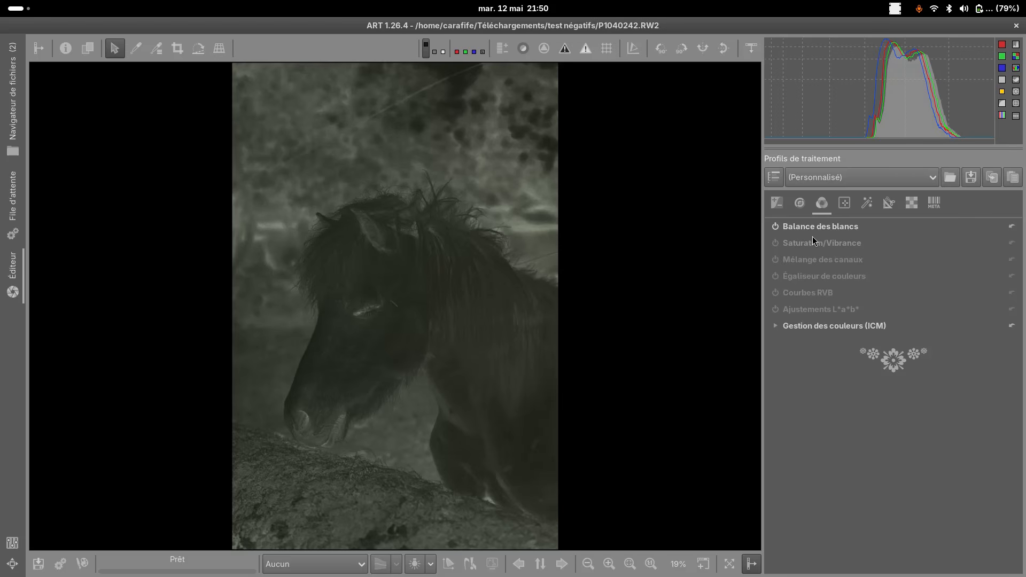
click(844, 207)
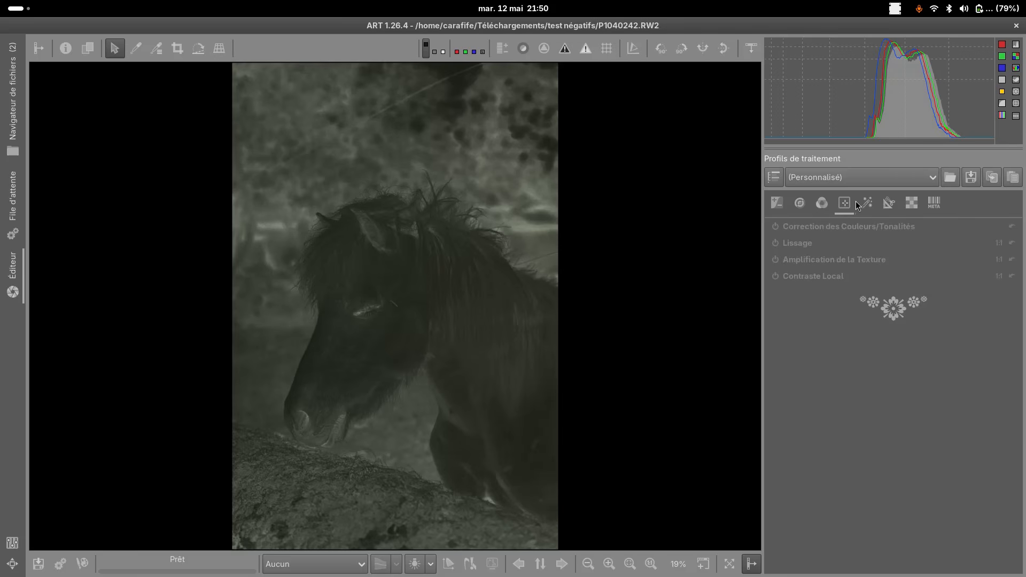
click(867, 204)
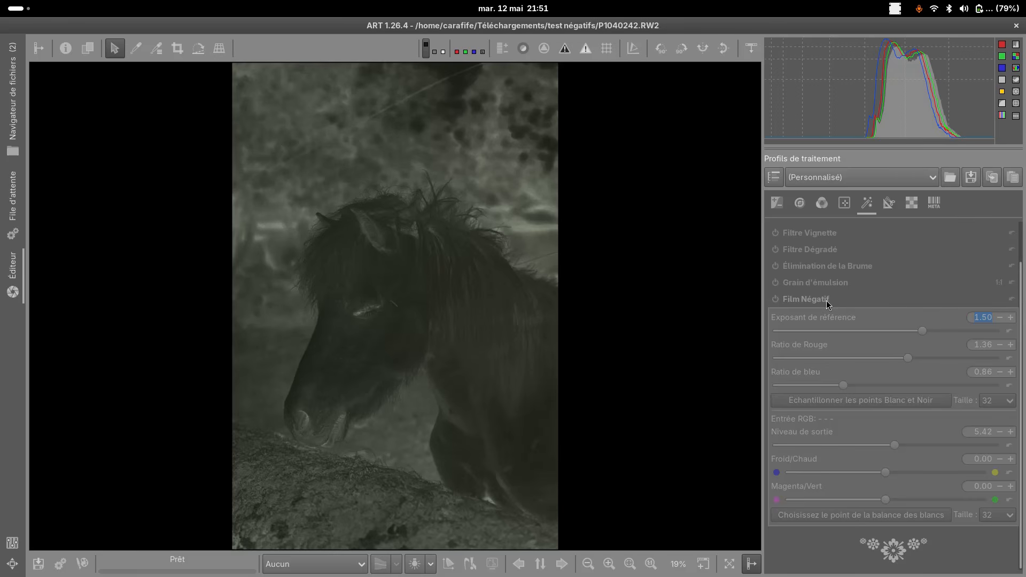
click(778, 299)
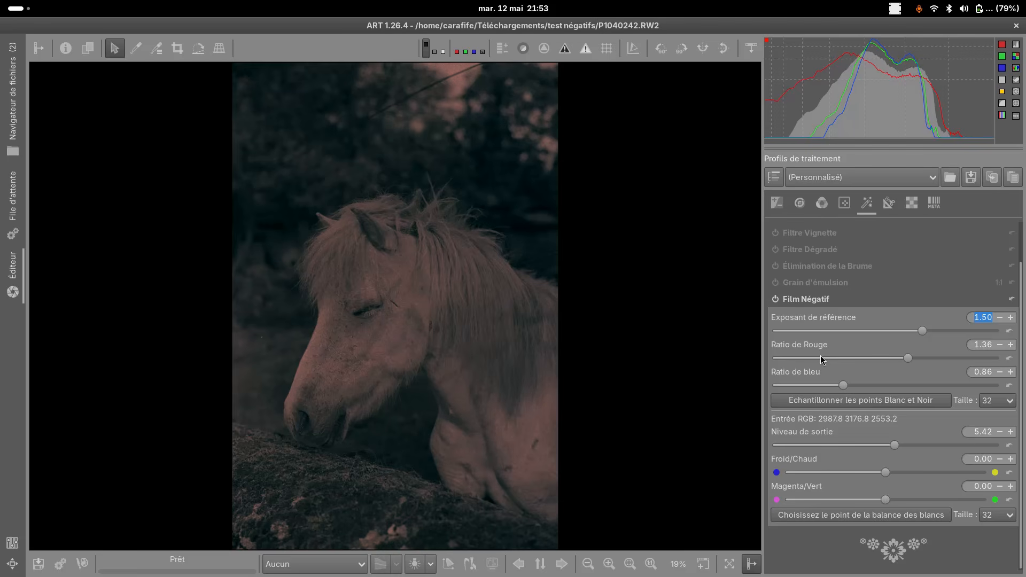
click(828, 398)
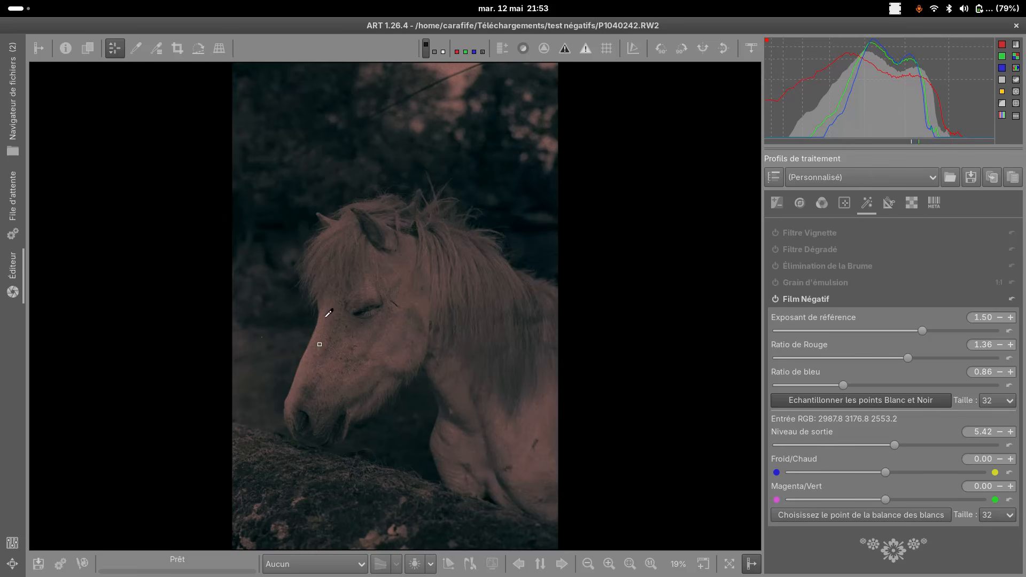
click(279, 222)
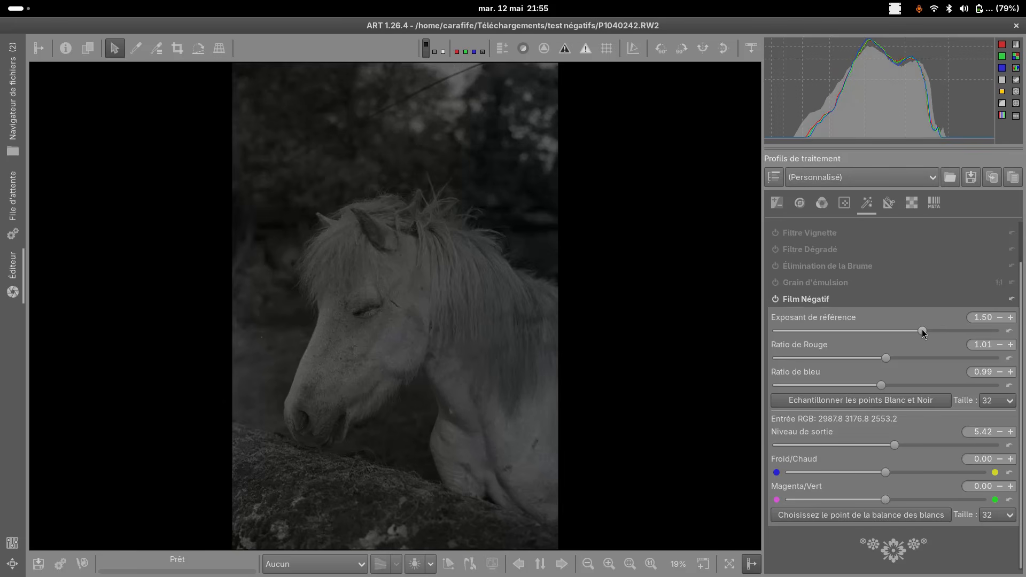
Raise the Film Négatif reference exponent to 2.74 and its output level to 6.88
drag(925, 332, 951, 331)
scroll(963, 336, up, 5)
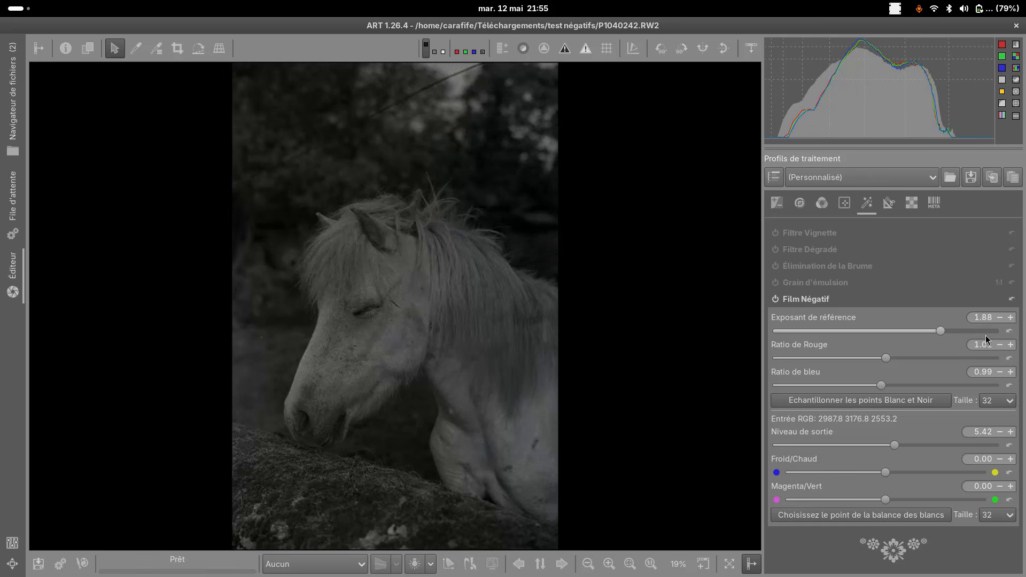
drag(945, 329, 958, 332)
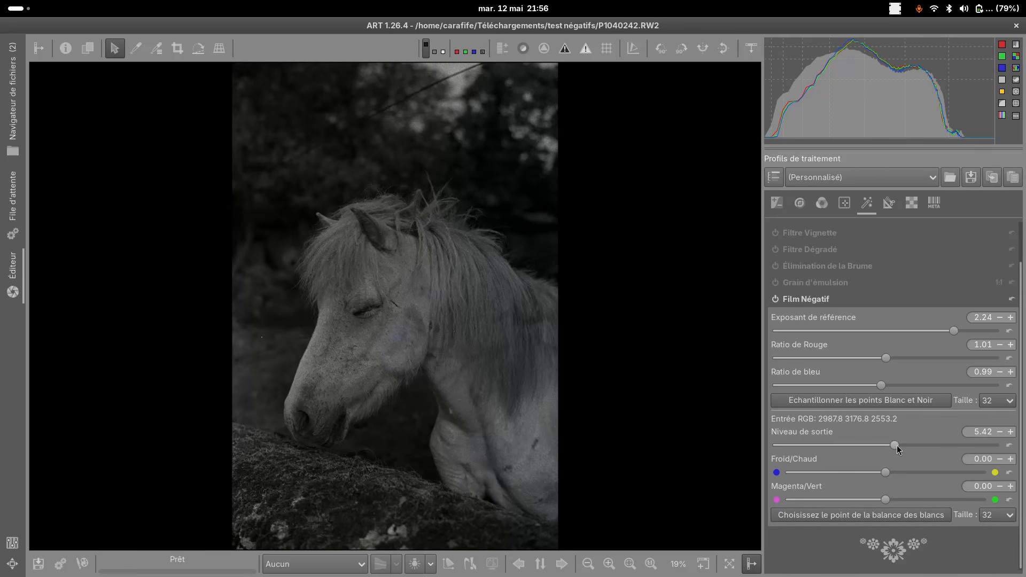
drag(894, 444, 928, 451)
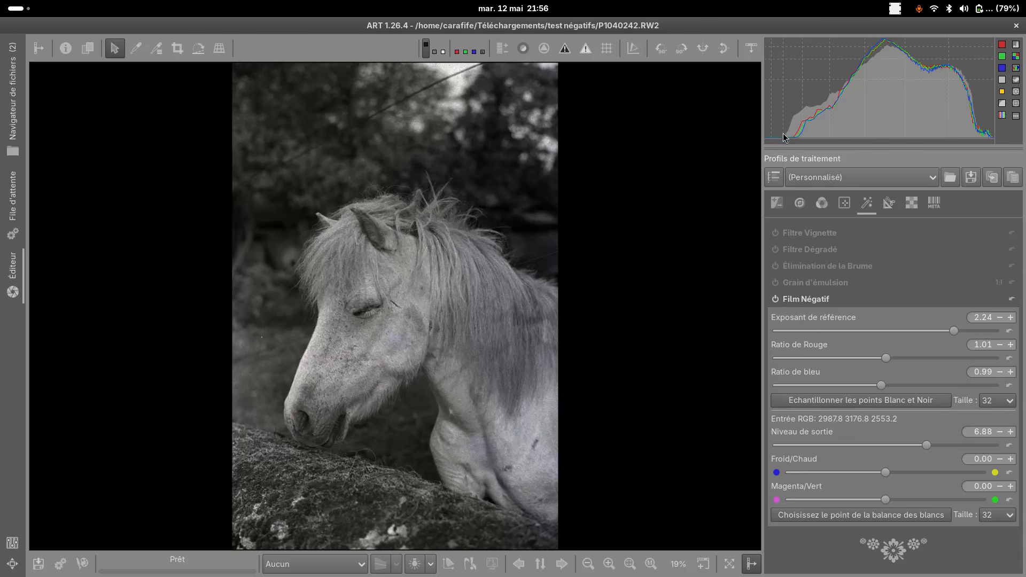
drag(953, 331, 969, 332)
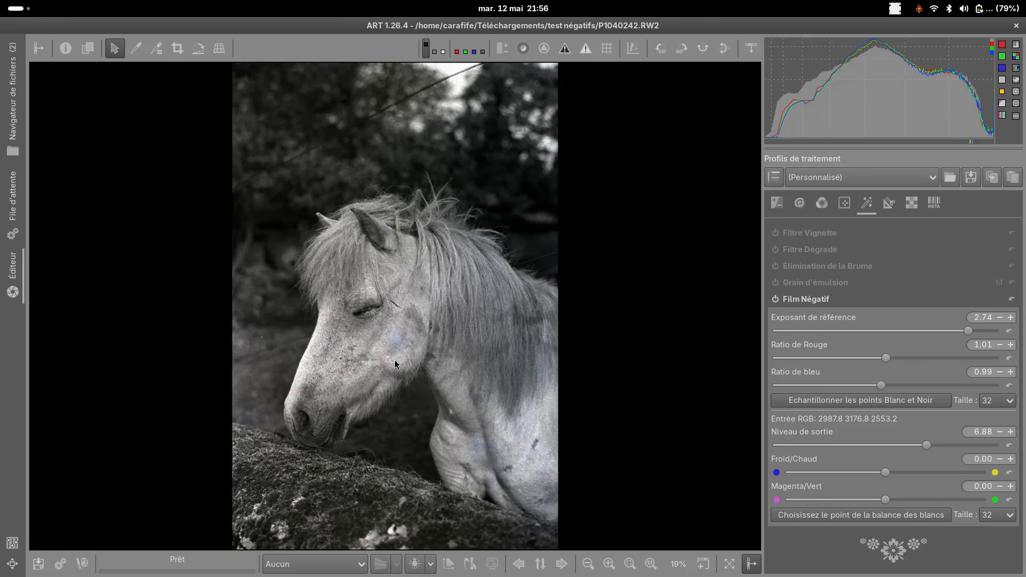
Inspect the colour cast on the horse's cheek, enable Ajustements L*a*b* and reduce Chromaticité to its minimum
scroll(393, 364, up, 3)
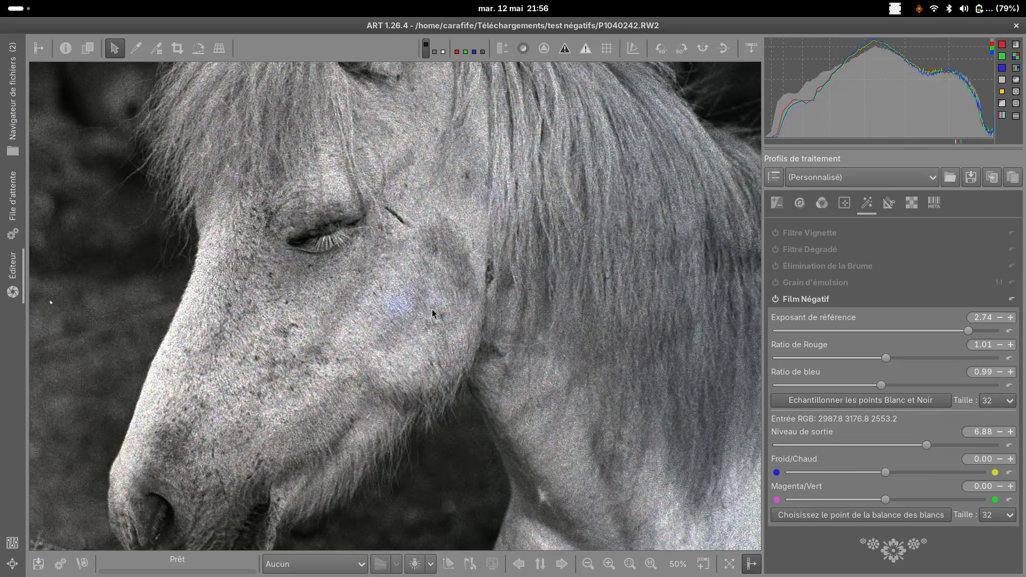
scroll(432, 313, down, 2)
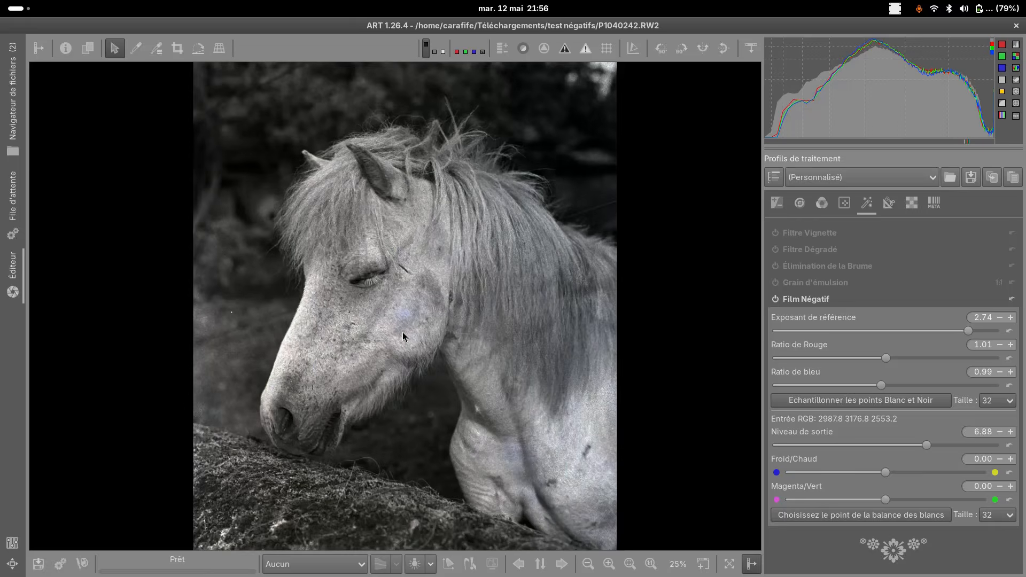
scroll(403, 333, down, 1)
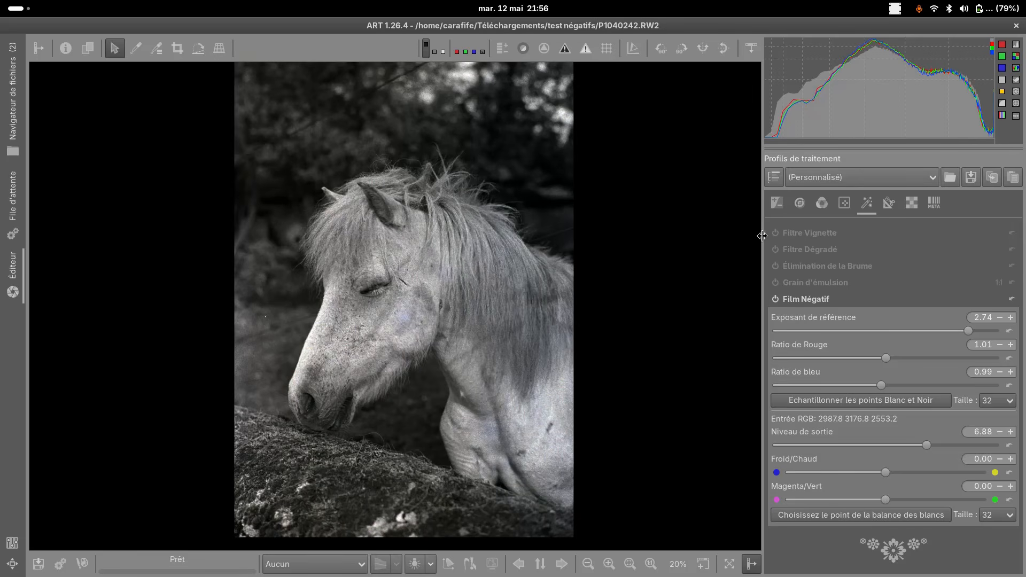
click(778, 204)
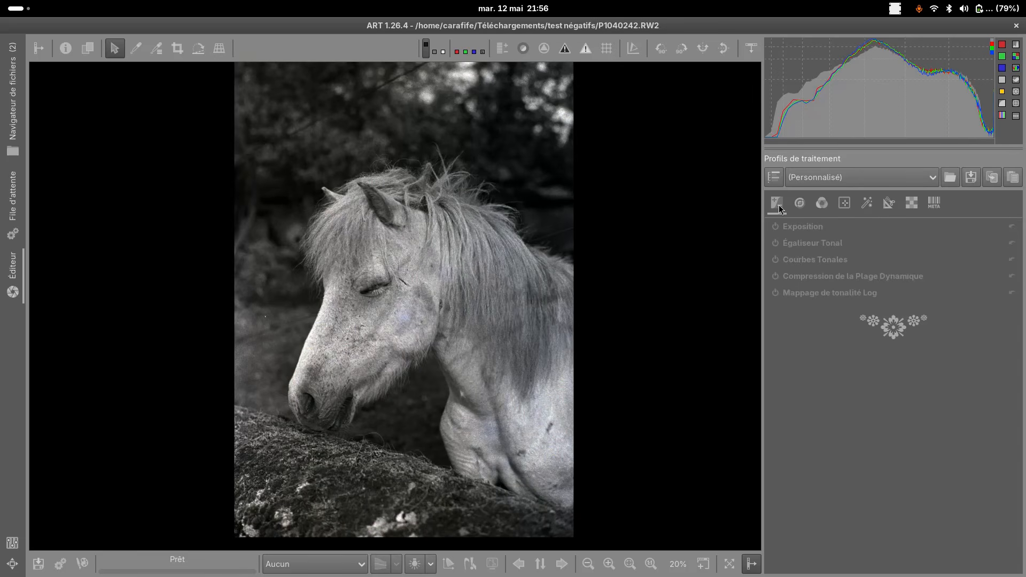
click(829, 208)
click(811, 311)
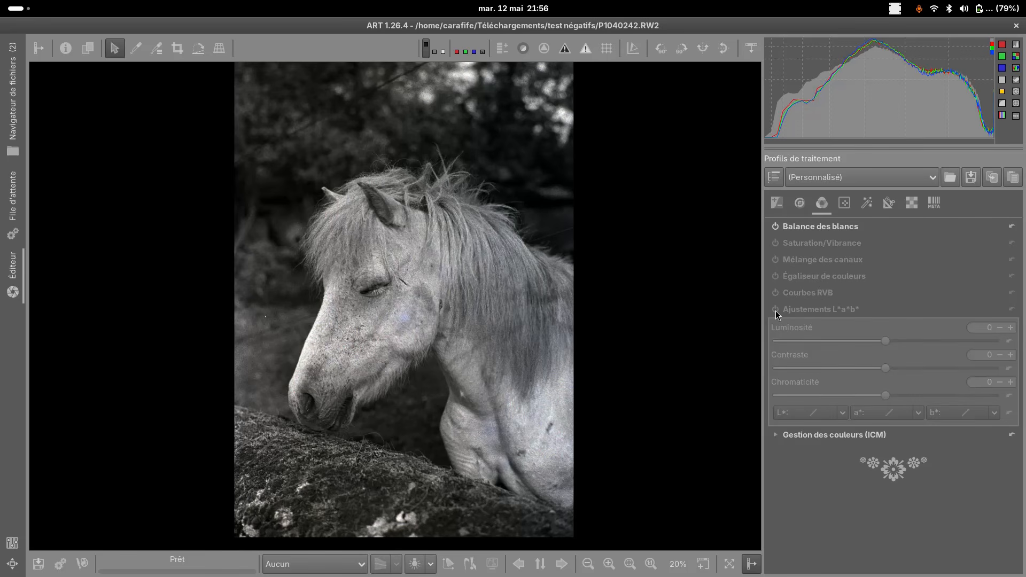
click(776, 310)
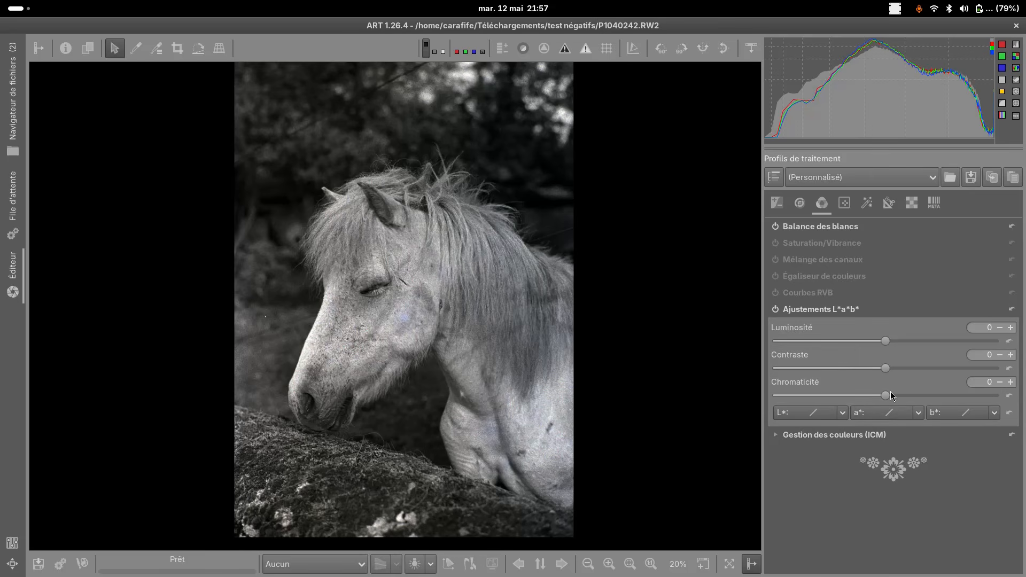
drag(886, 396, 772, 396)
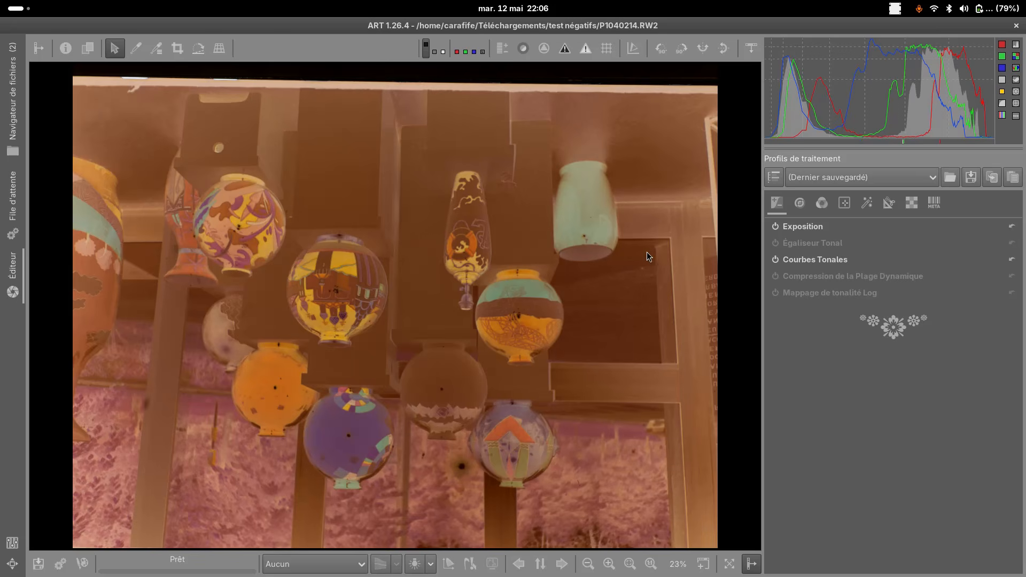
Rotate the colour vase negative by 180° and turn off its Exposition and Courbes Tonales adjustments
click(687, 51)
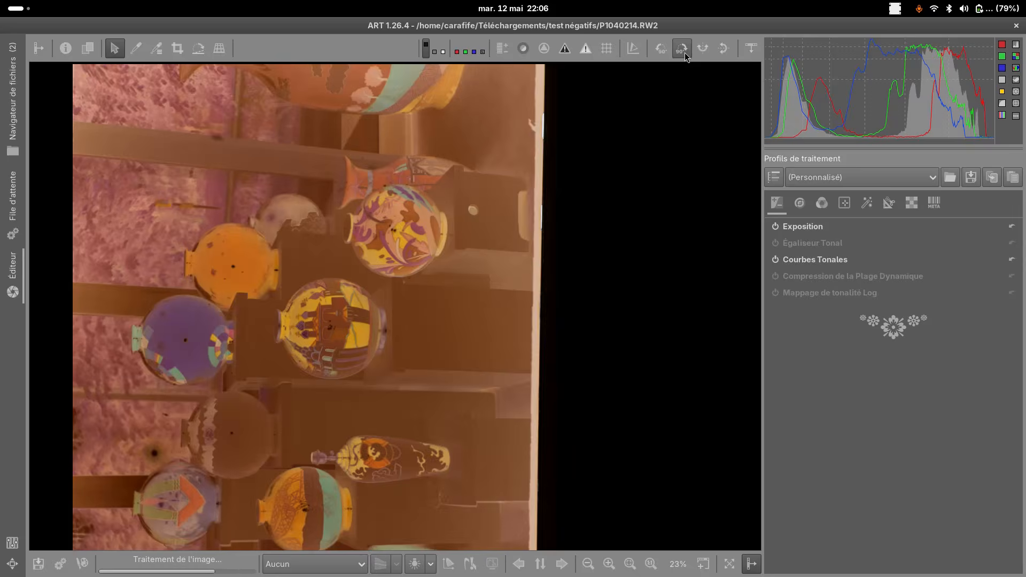
click(684, 50)
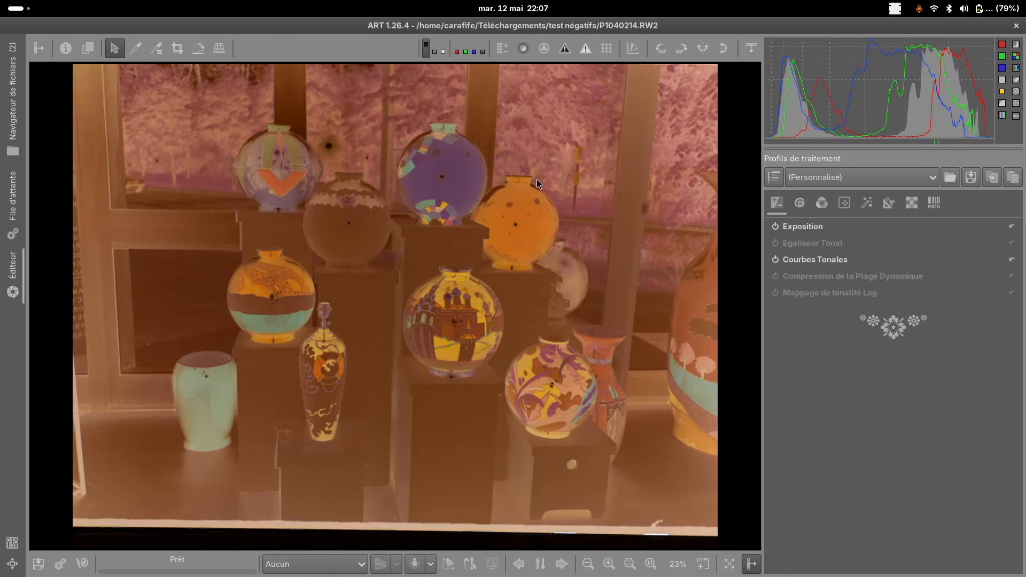
click(775, 227)
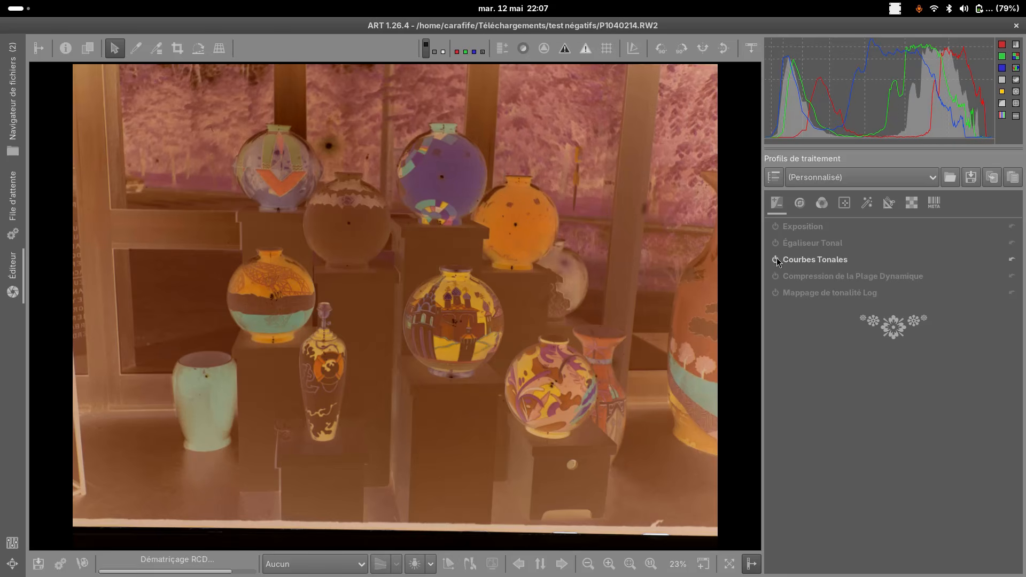
click(775, 259)
Enable Film Négatif for the vase image and sample its white and black points, including the dark foliage beside the window pillar
click(803, 204)
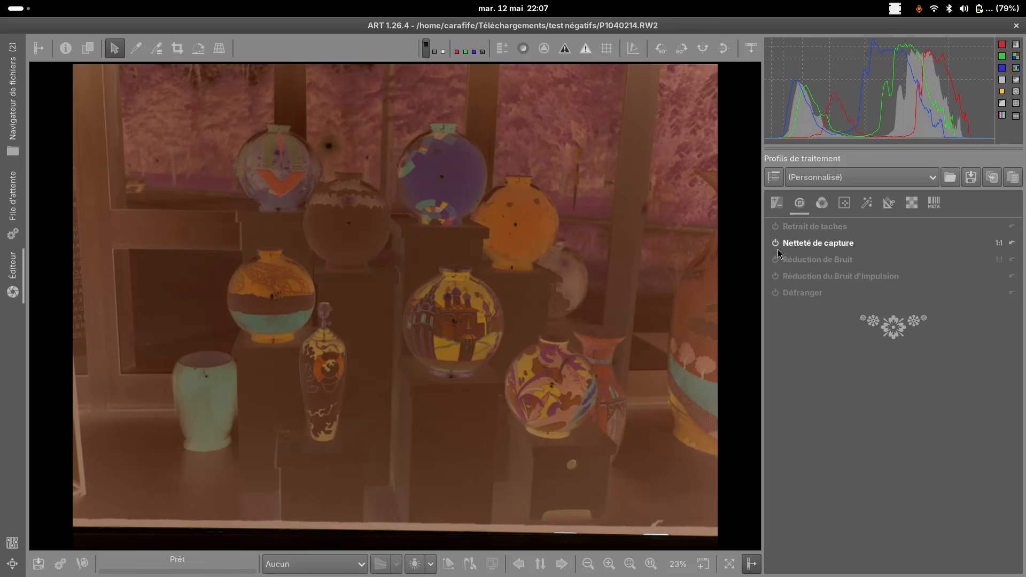
click(819, 204)
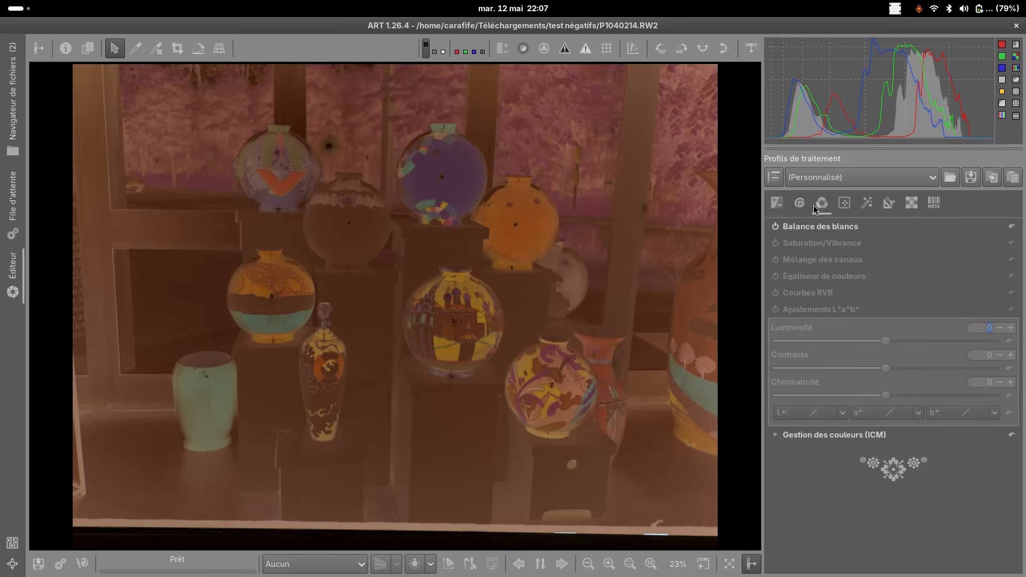
click(845, 203)
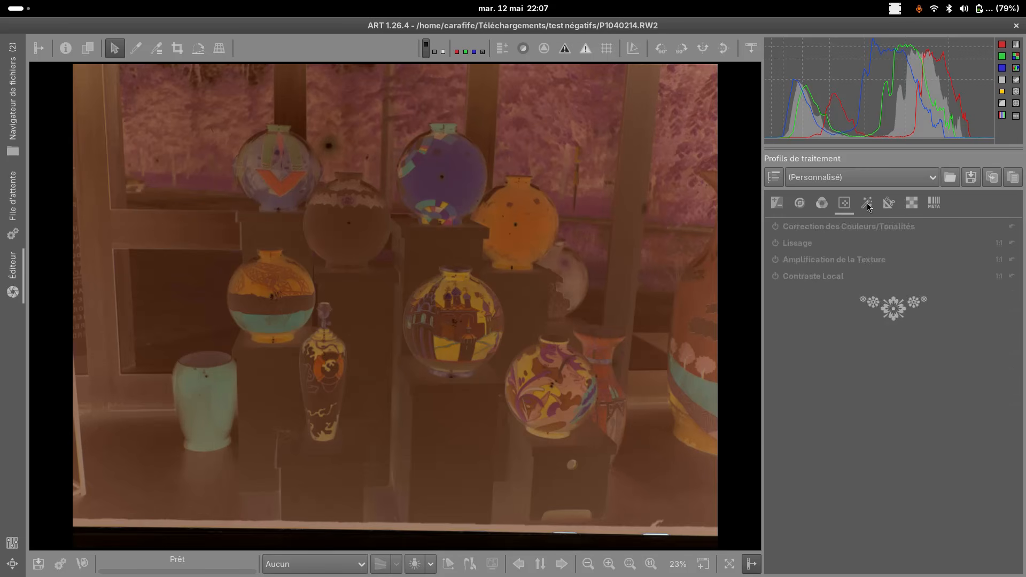
click(868, 203)
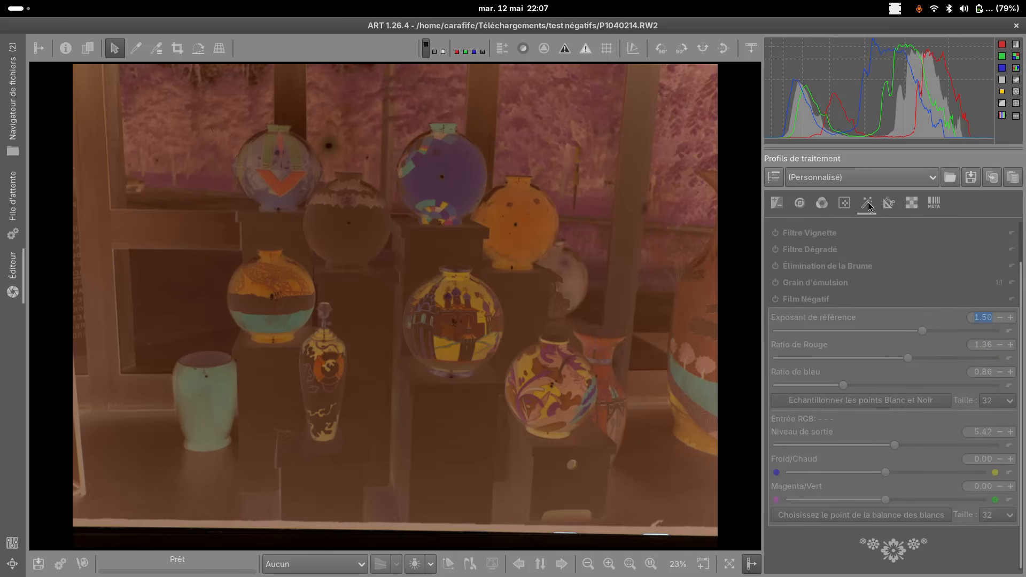
click(775, 299)
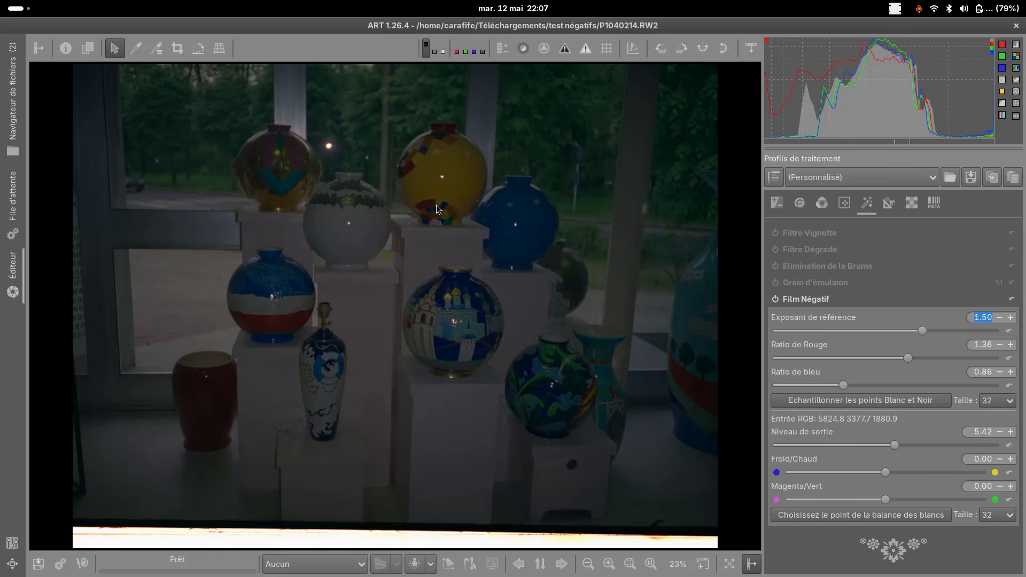
key(minus)
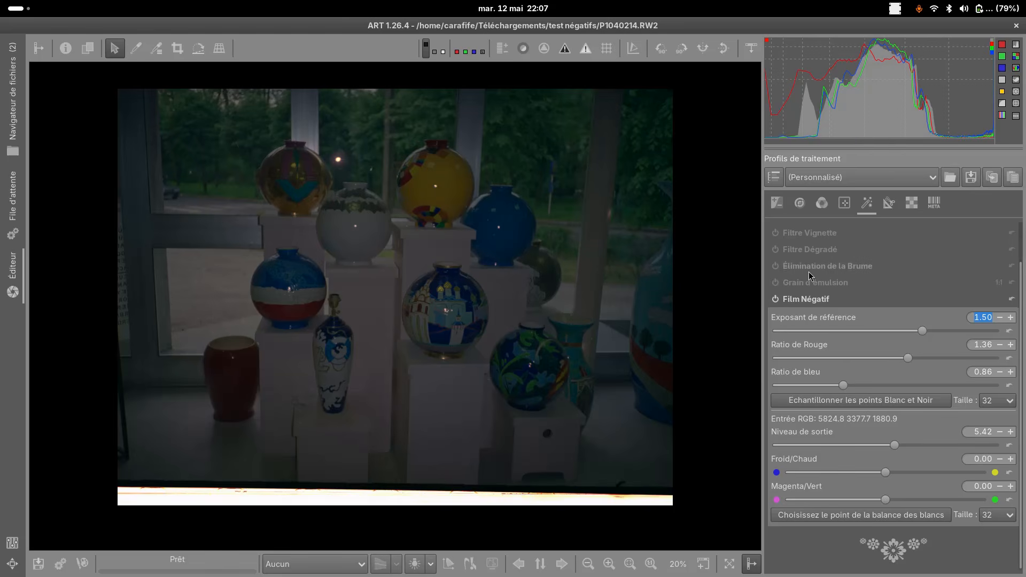
click(873, 405)
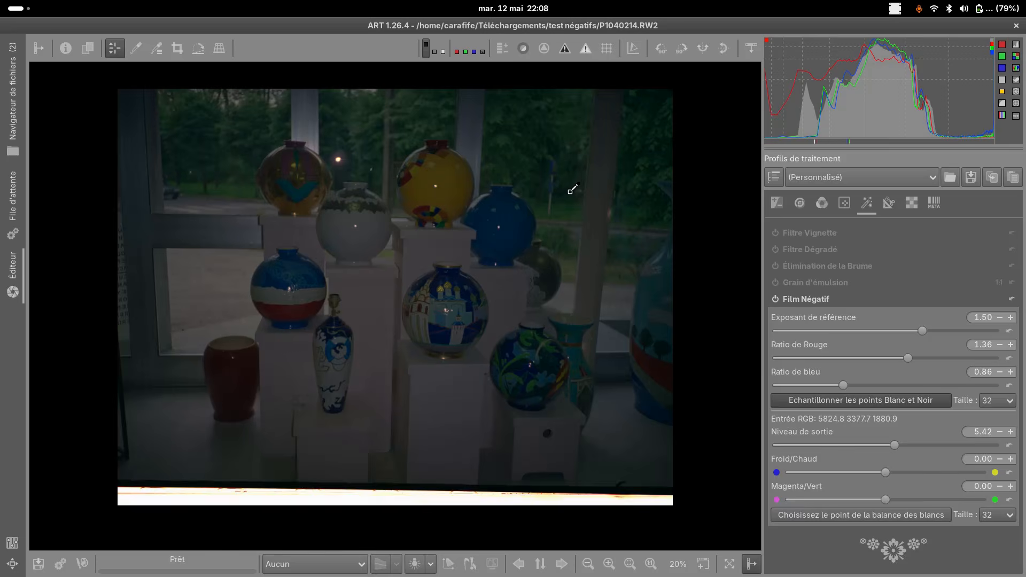
click(570, 192)
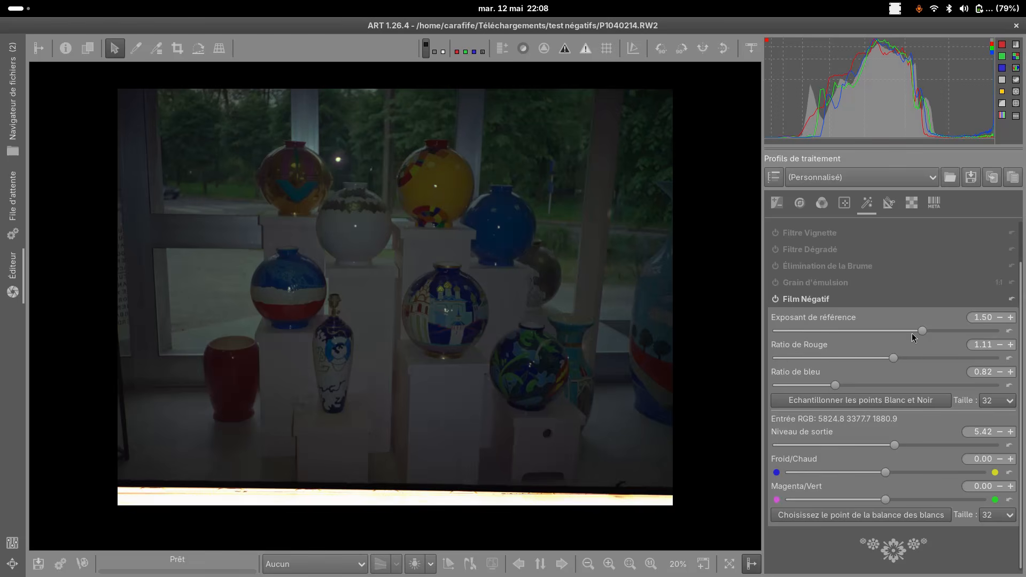
Set the Film Négatif reference exponent to 2.43 and output level to 7.40, and check the vase image for clipped highlights
drag(925, 330, 951, 331)
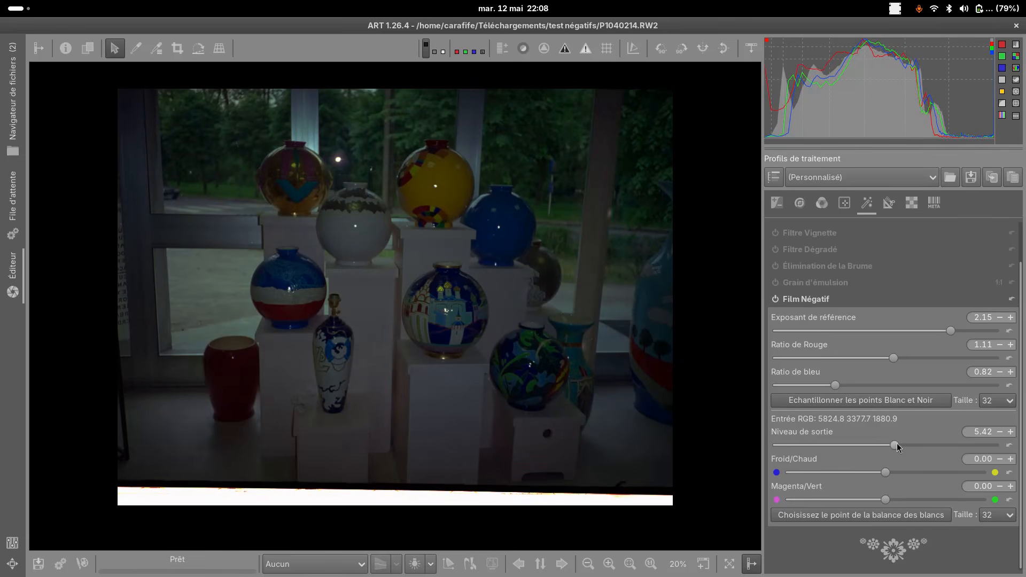
drag(897, 441, 938, 438)
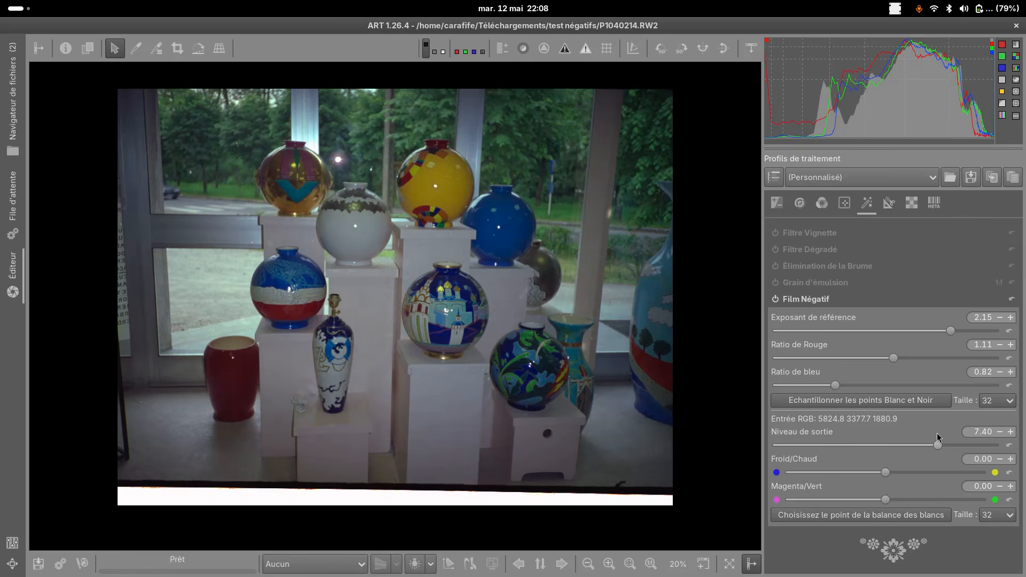
drag(950, 332, 959, 333)
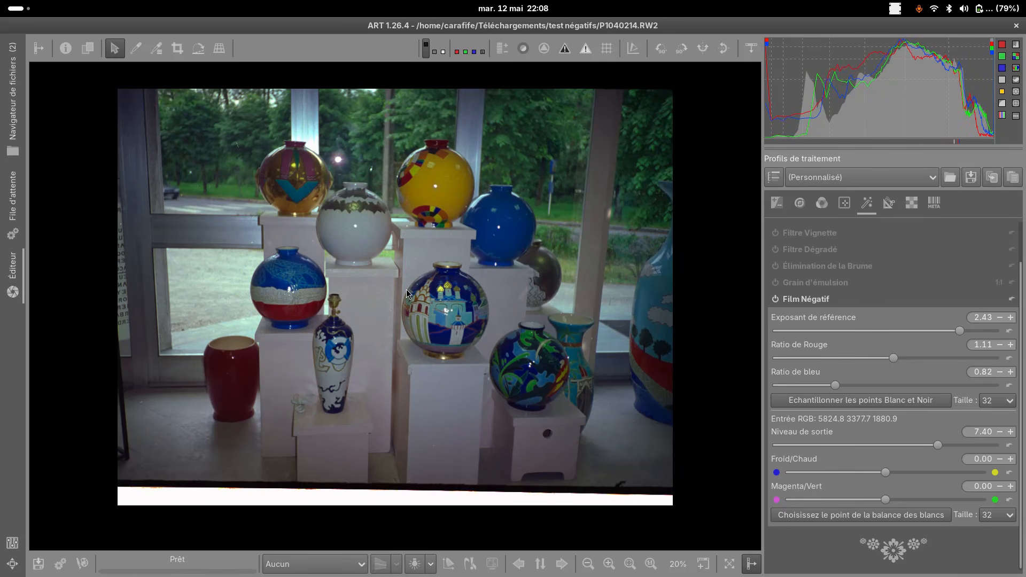
scroll(406, 293, up, 1)
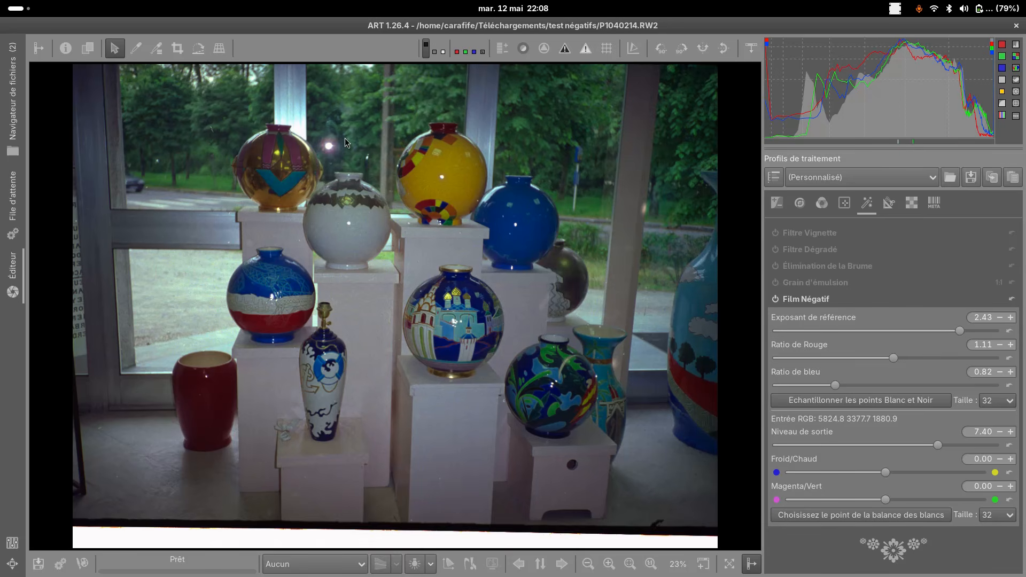
click(586, 49)
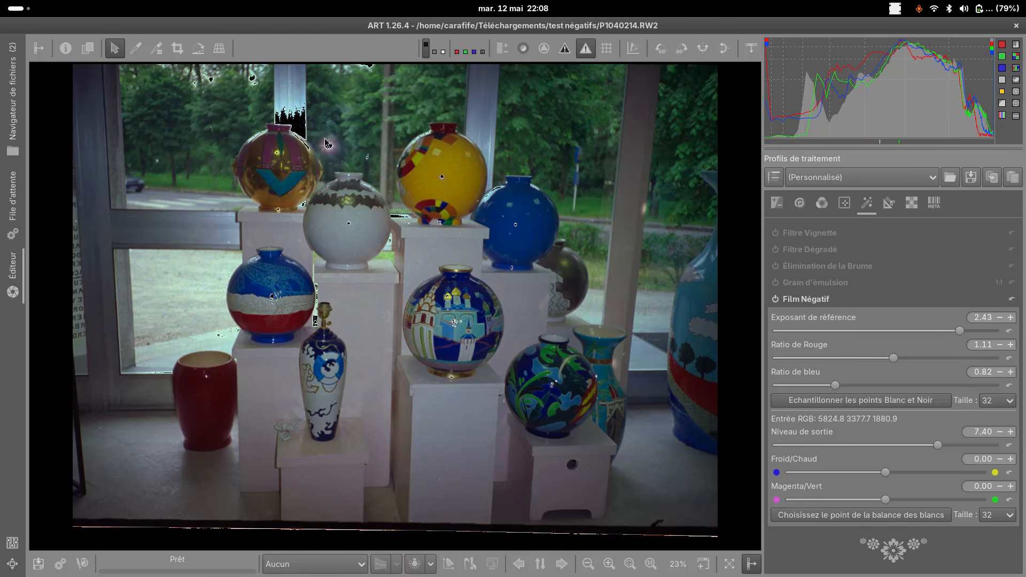
scroll(324, 253, down, 1)
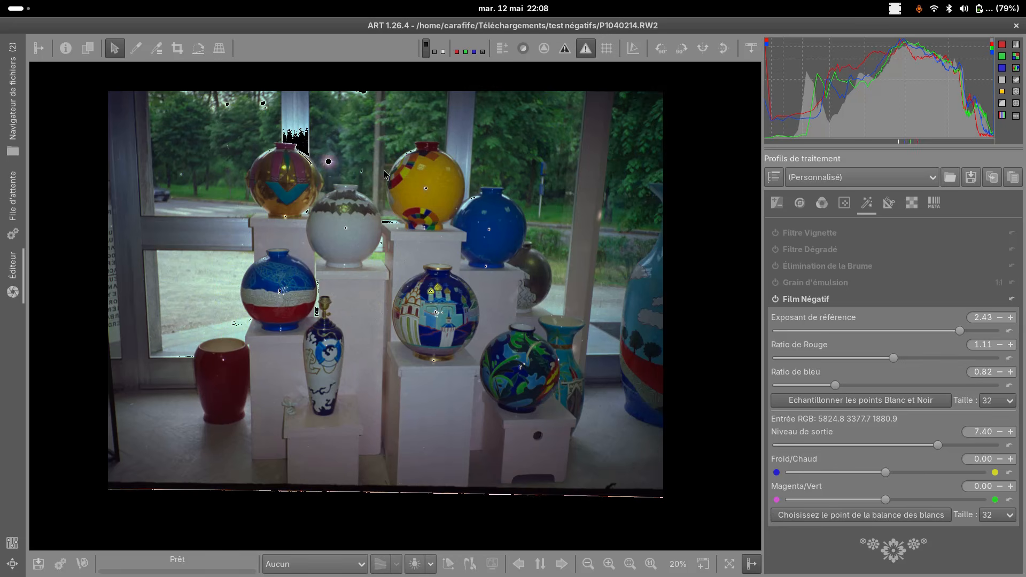
click(587, 49)
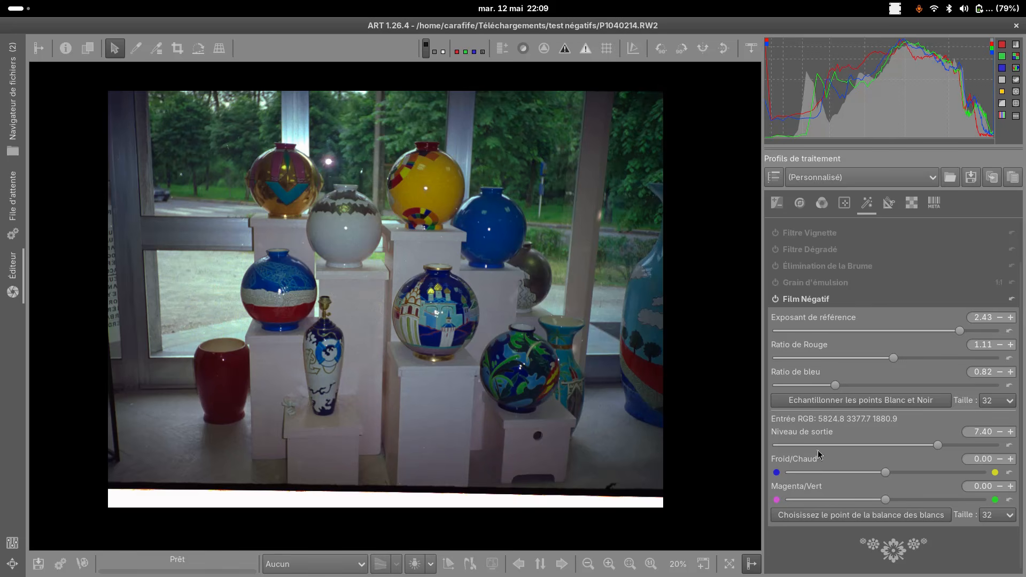
Try Film Négatif white balance samples on several neutral areas, including the striped vase's white band and the metallic grey vase
click(875, 518)
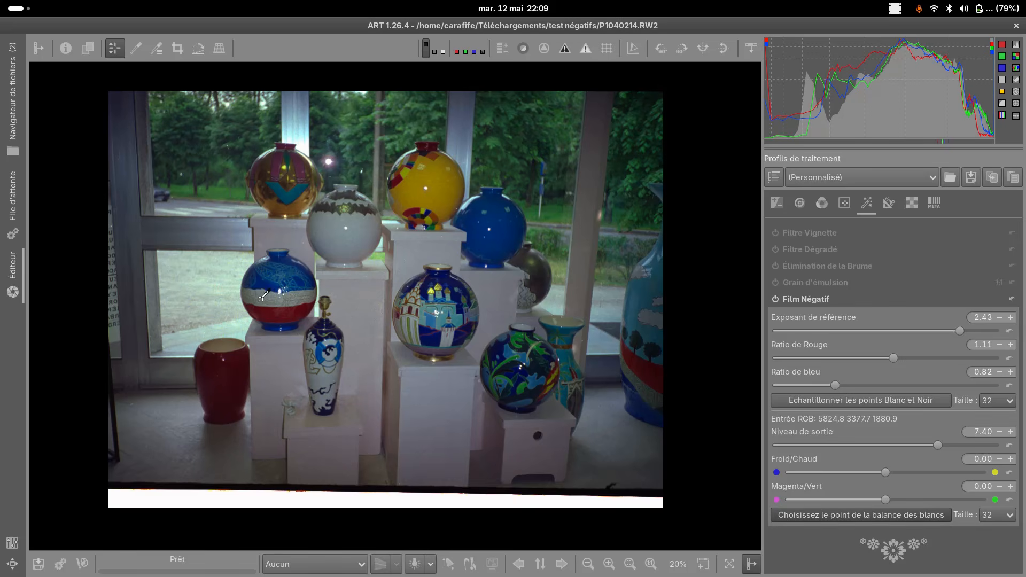
click(215, 330)
click(826, 518)
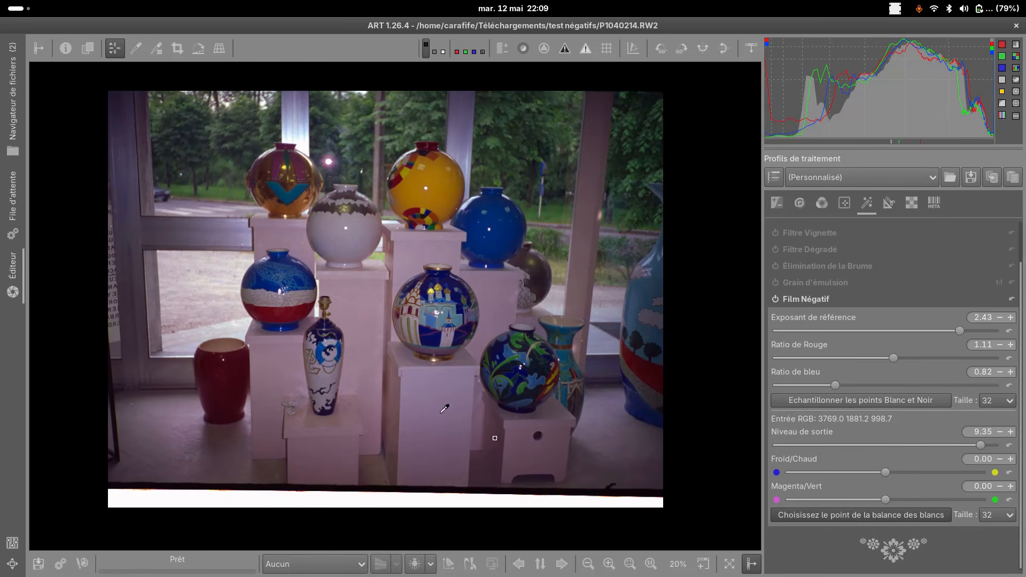
click(257, 300)
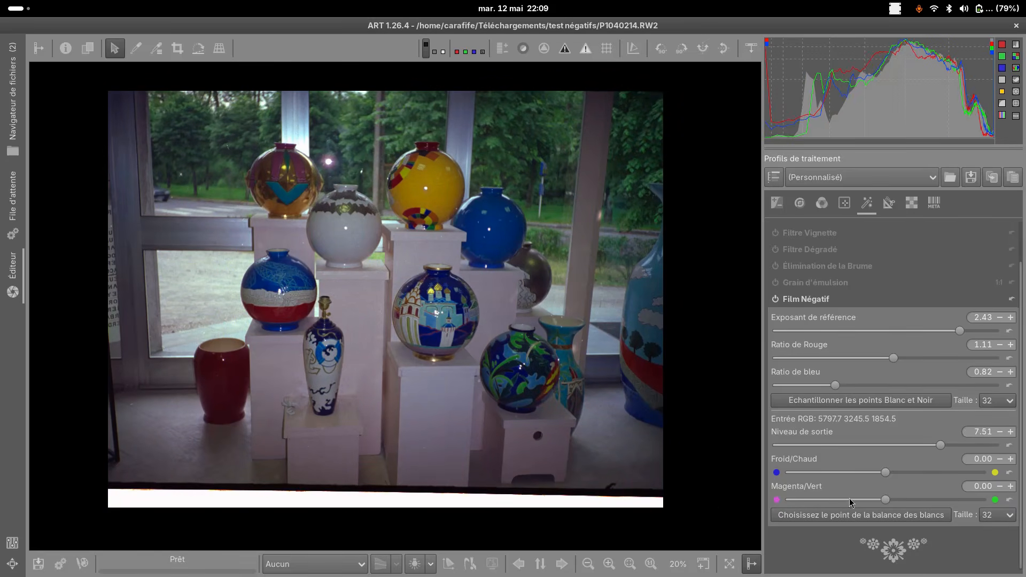
click(850, 517)
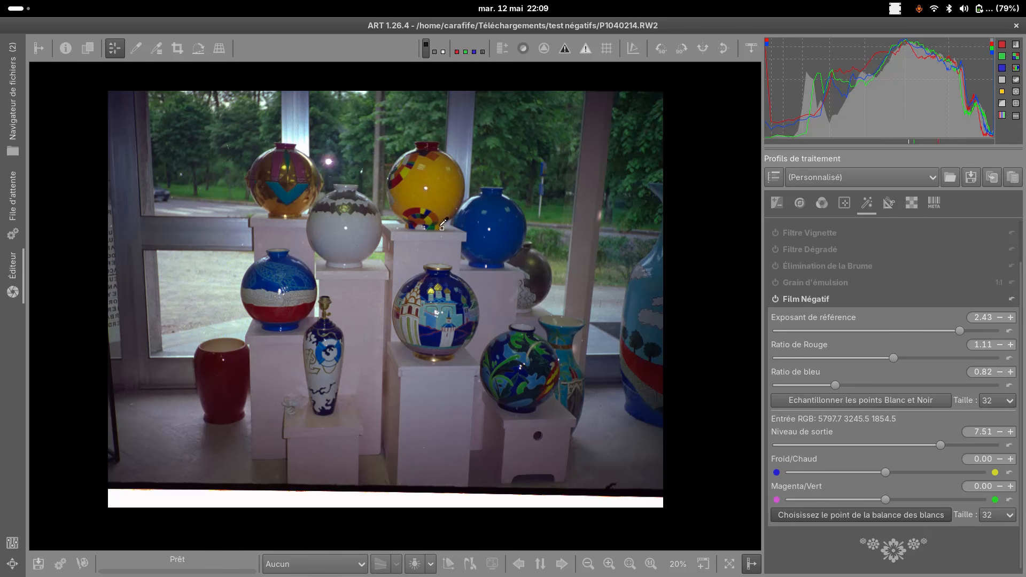
click(526, 298)
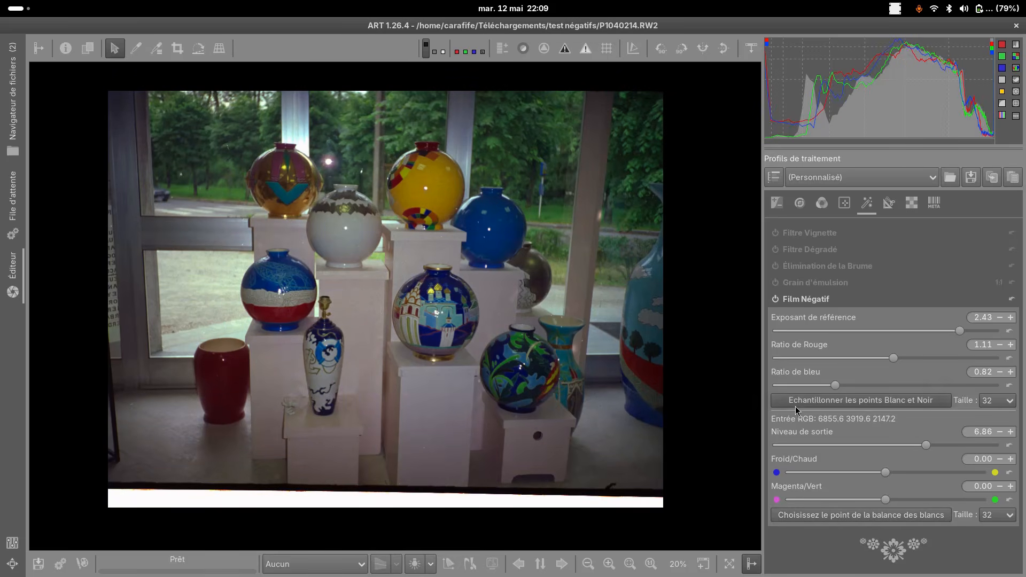
click(826, 515)
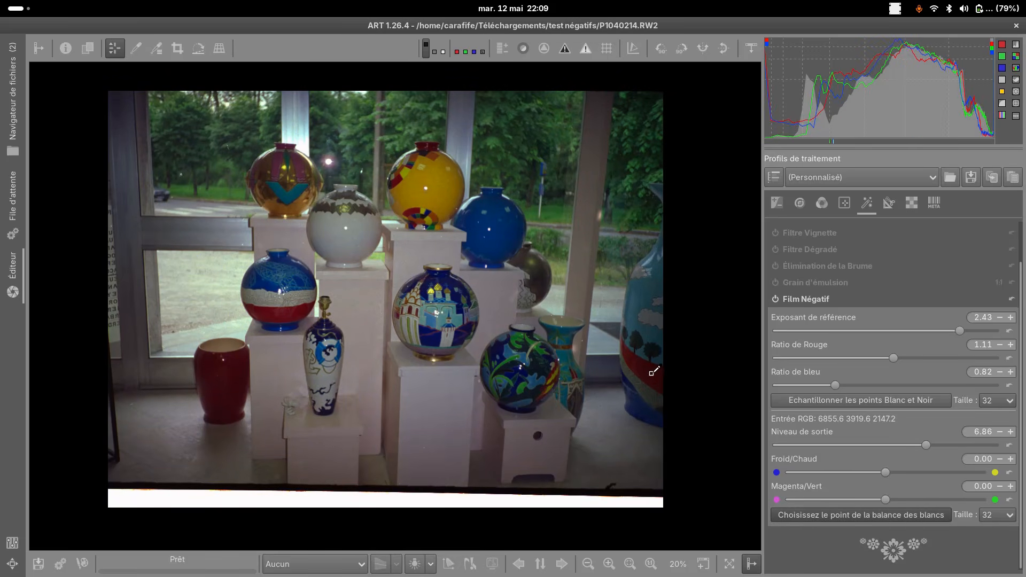
click(654, 324)
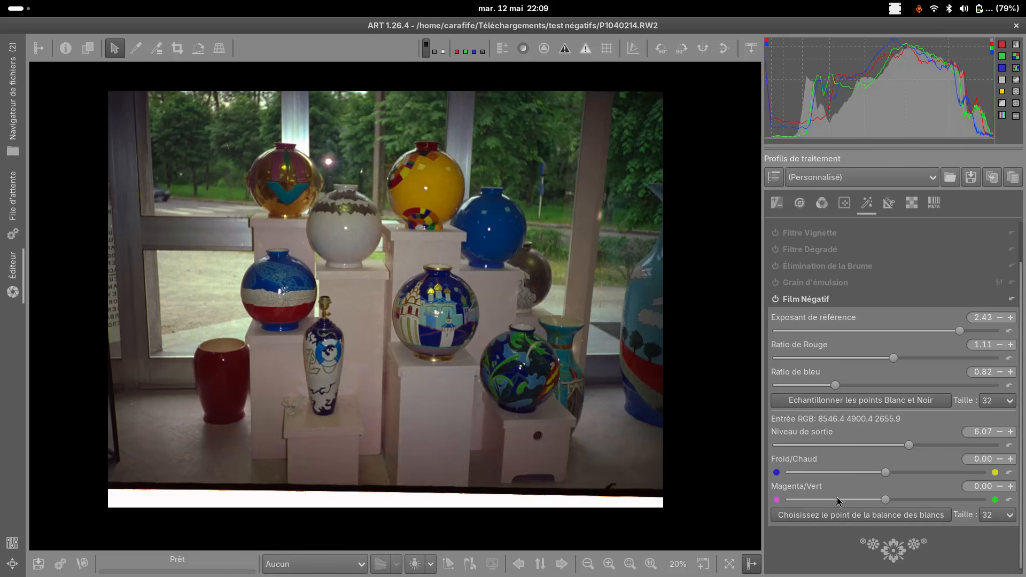
Sample the Film Négatif white balance on the front central pedestal, with Magenta/Vert at 0.03 and Froid/Chaud at -0.08
click(837, 515)
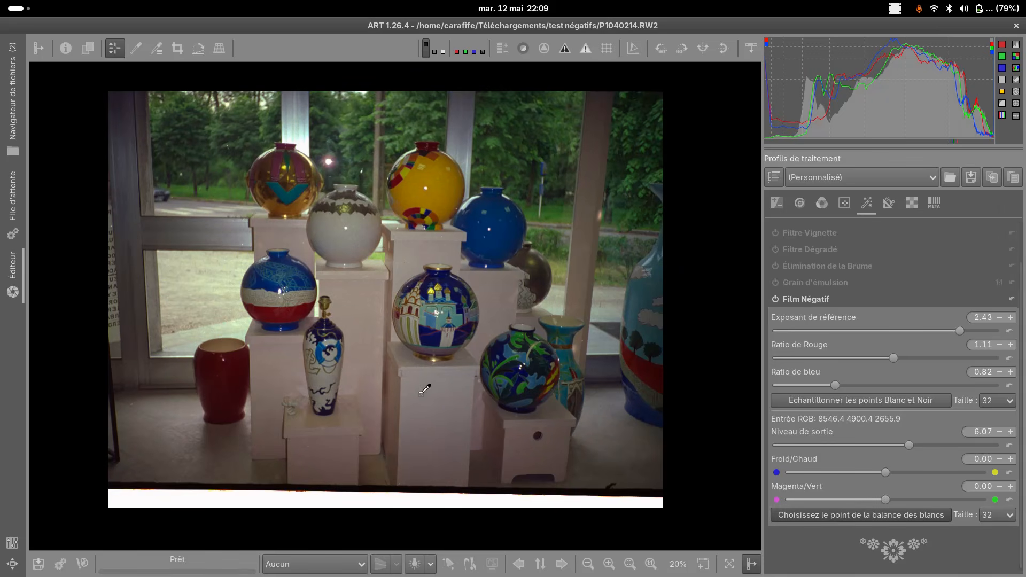
click(414, 393)
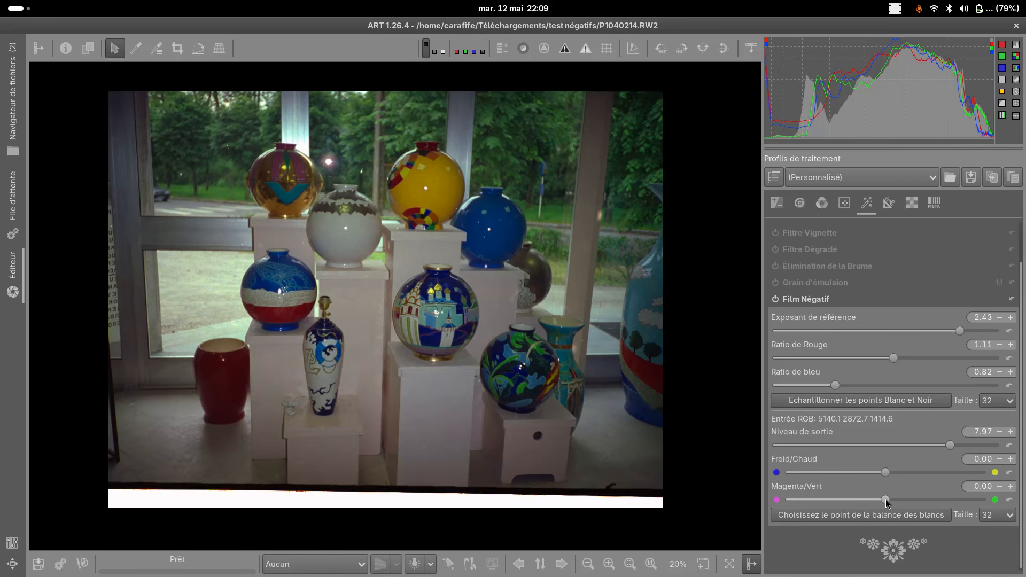
drag(887, 498, 887, 499)
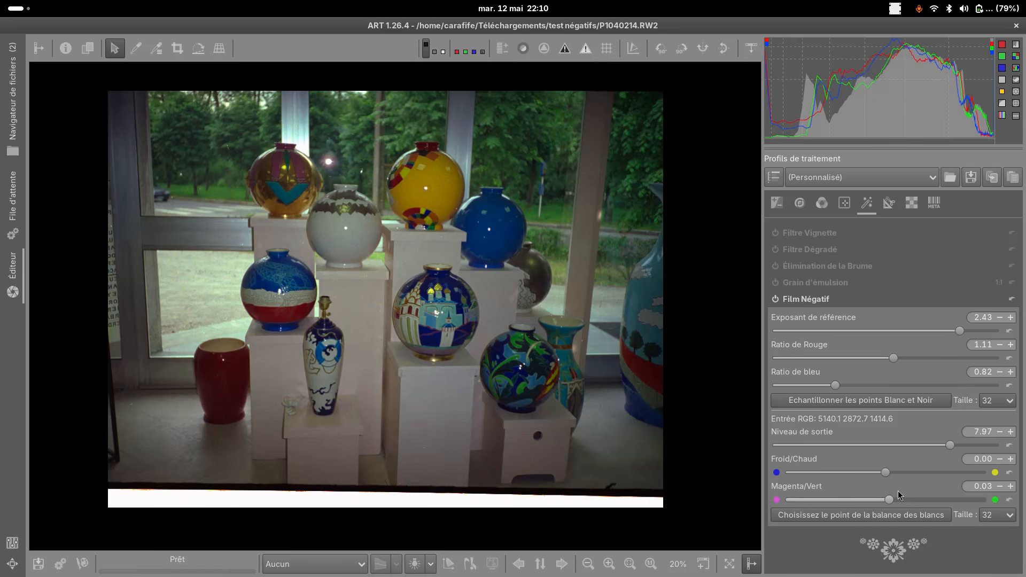
drag(886, 473, 877, 473)
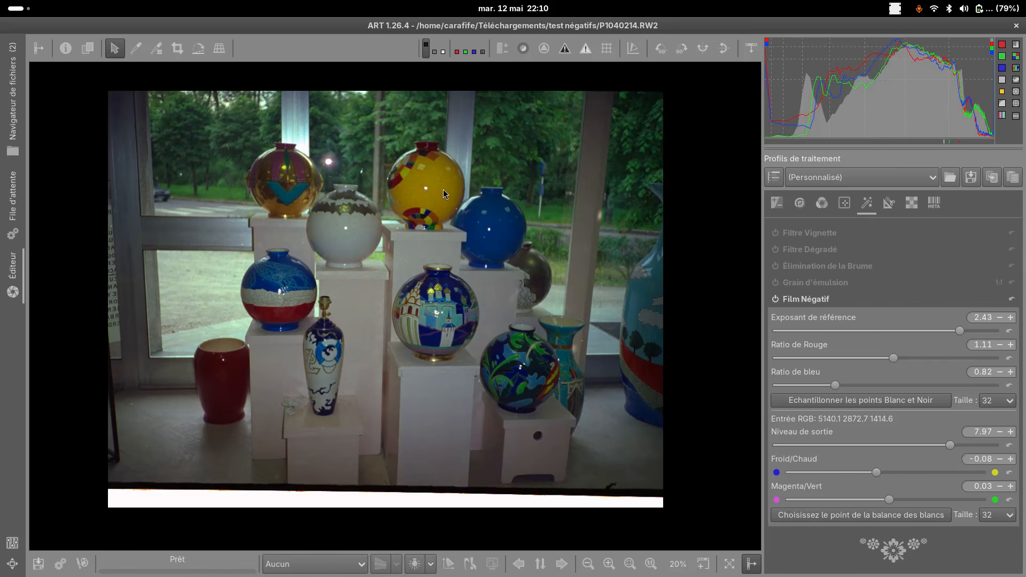
click(816, 300)
Enable Égaliseur Tonal with the highlight clipping warning displayed, and set Hautes lumières to -30, Noirs to 71 and Tons Moyens to 62
click(777, 208)
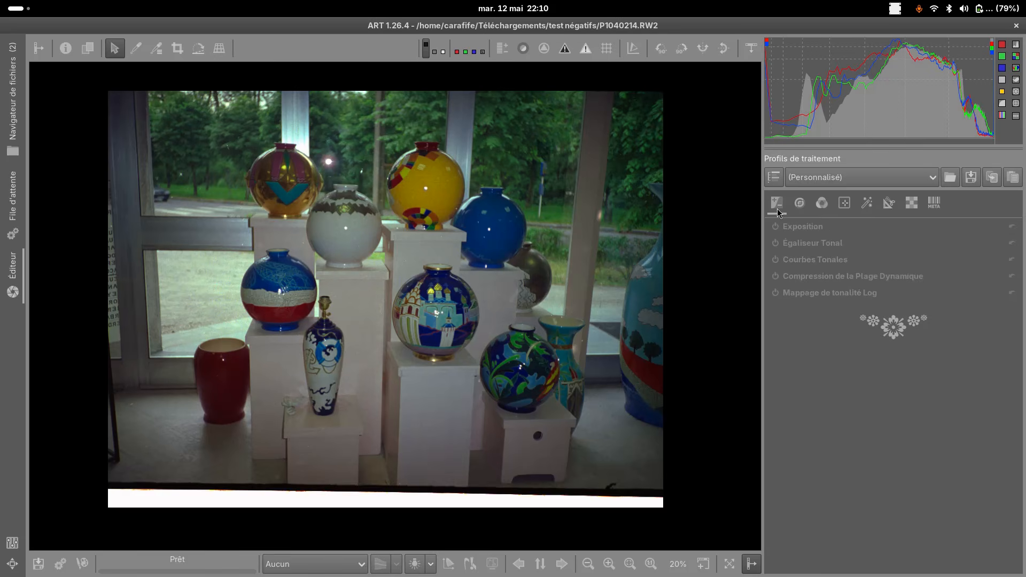
click(809, 249)
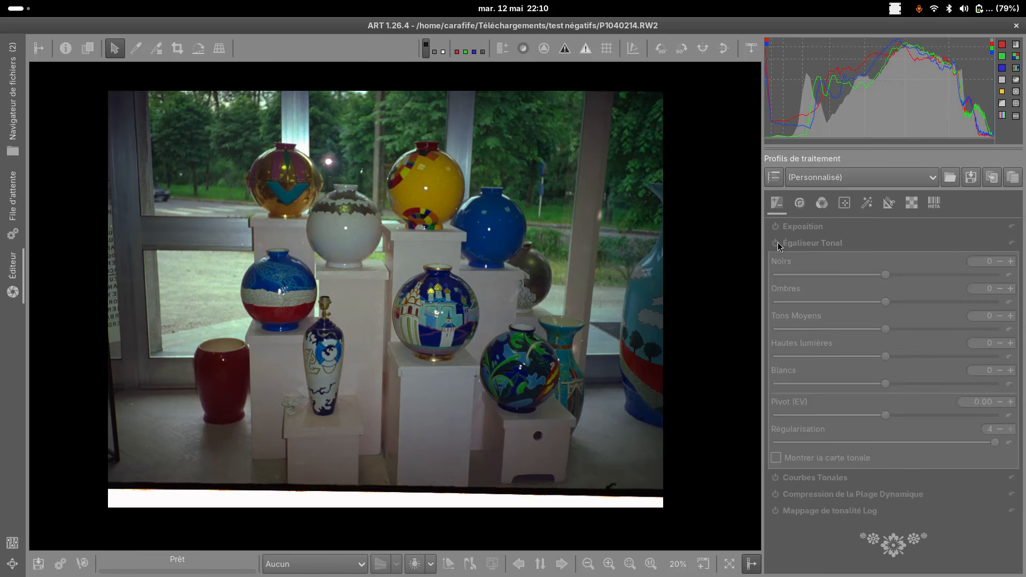
click(586, 48)
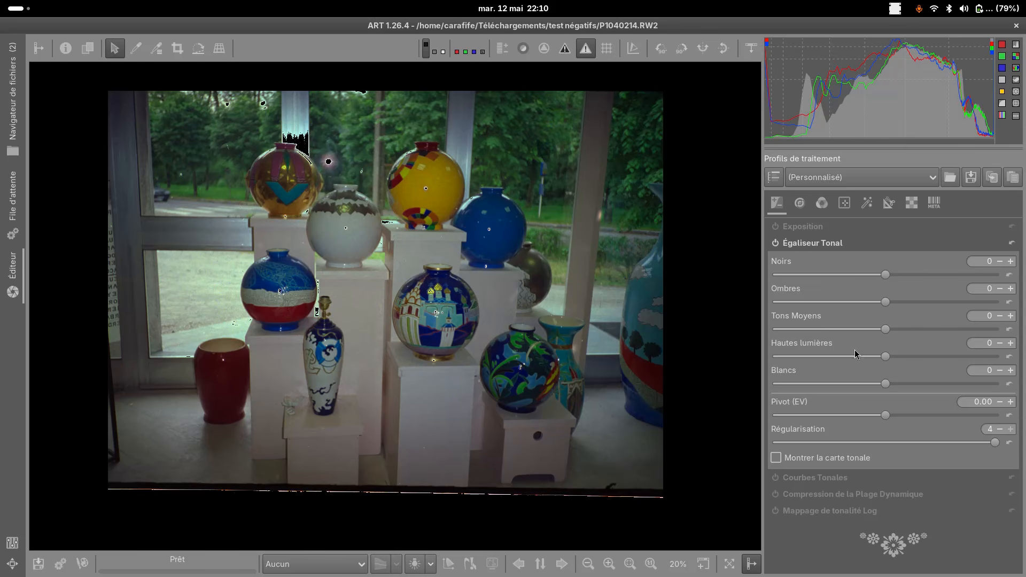
drag(886, 356, 852, 357)
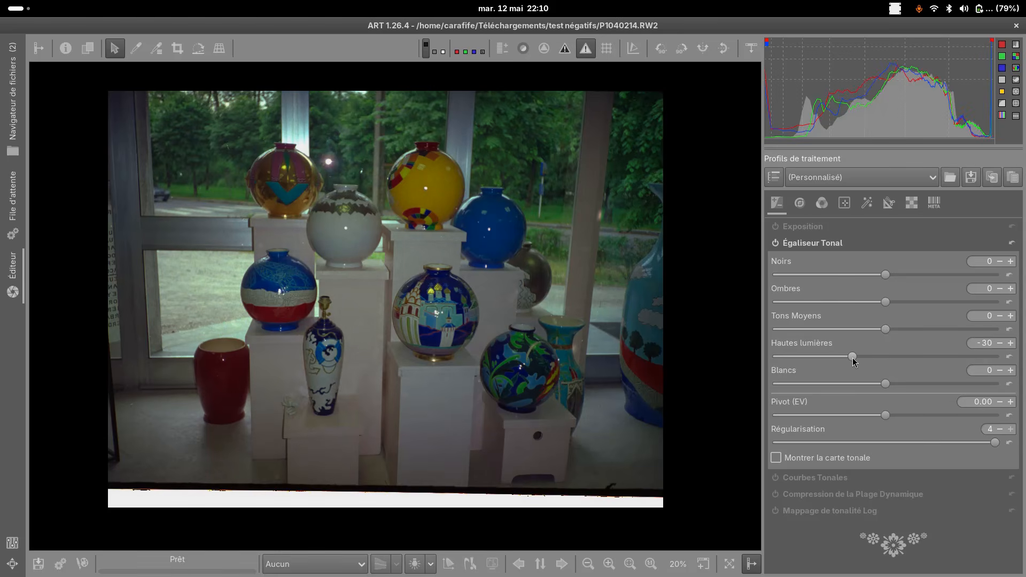
drag(885, 275, 963, 276)
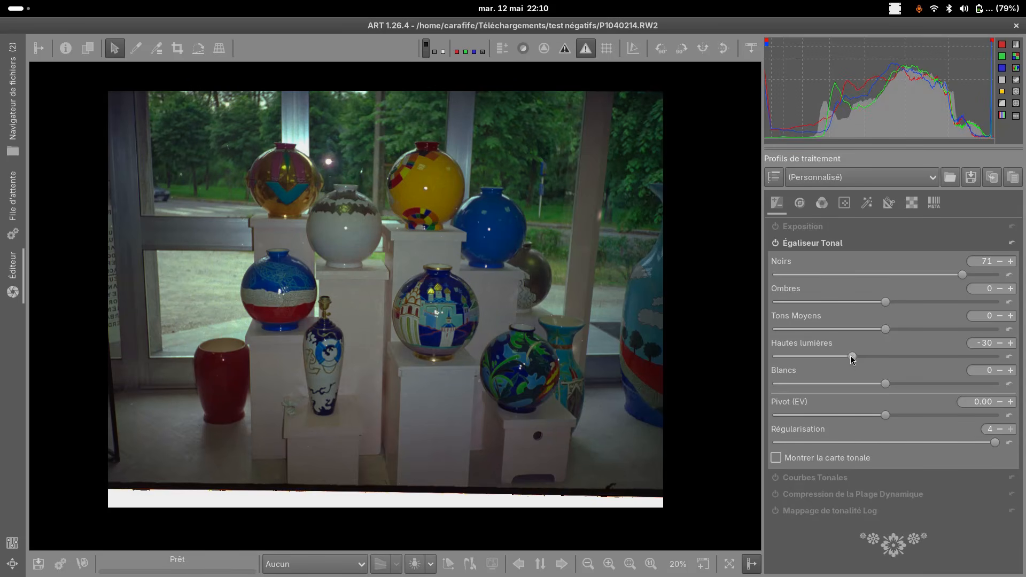
drag(894, 329, 955, 330)
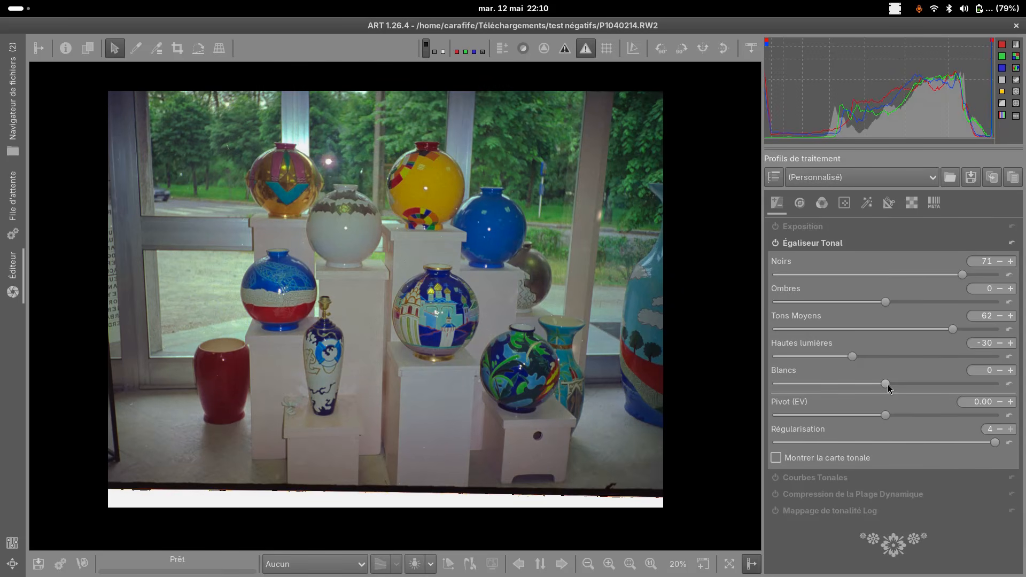
Set the Égaliseur Tonal Blancs to -9 and try a slight shift of its Pivot (EV)
drag(887, 384, 871, 384)
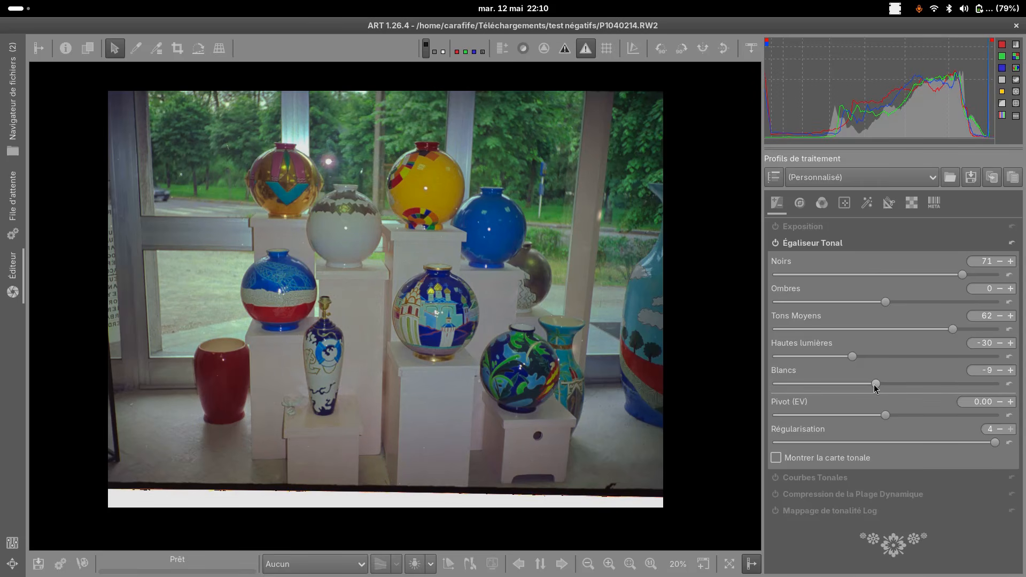
click(876, 384)
scroll(892, 383, up, 1)
scroll(896, 385, down, 1)
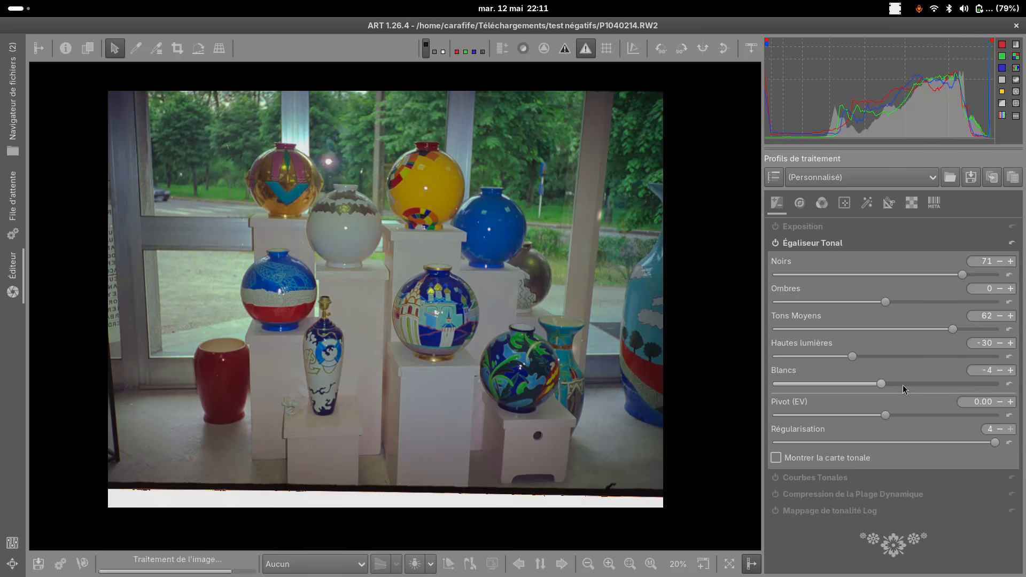
scroll(893, 384, down, 2)
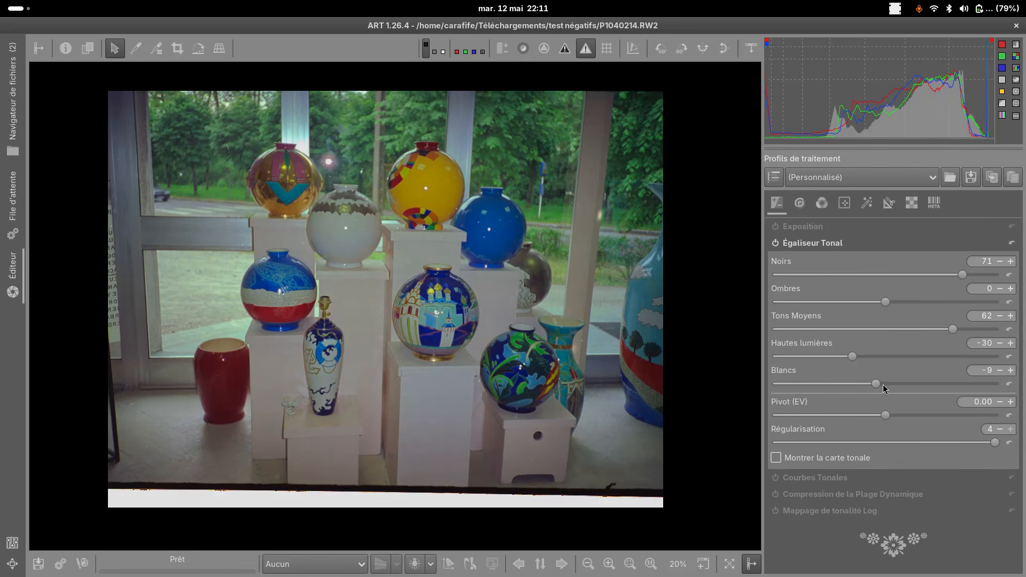
mouse_move(886, 415)
mouse_down()
mouse_move(906, 409)
mouse_move(894, 412)
mouse_up()
click(821, 245)
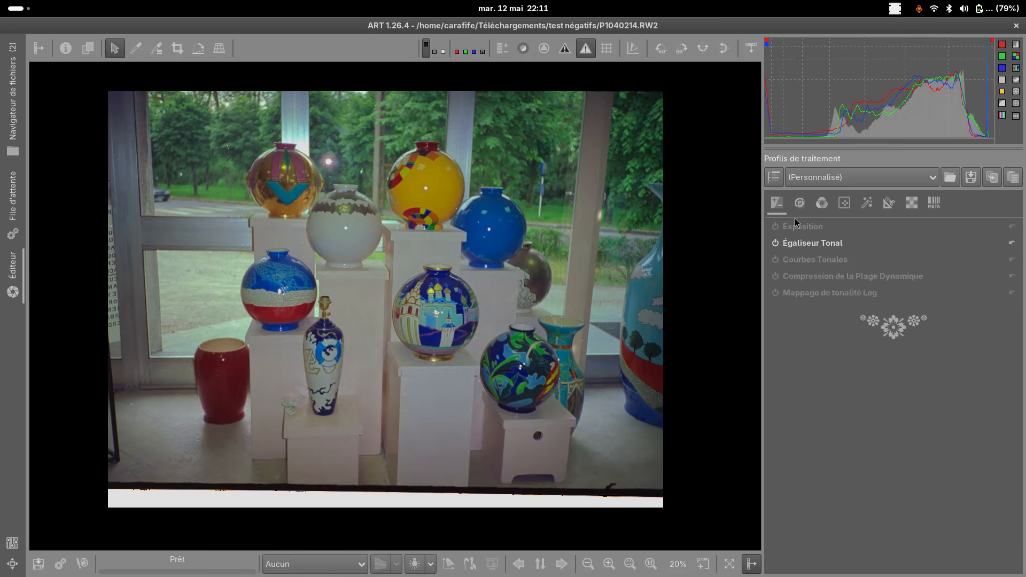
Enable Ajustements L*a*b* for the vase image with Chromaticité at -22, Contraste at 4 and Luminosité at 5
click(822, 203)
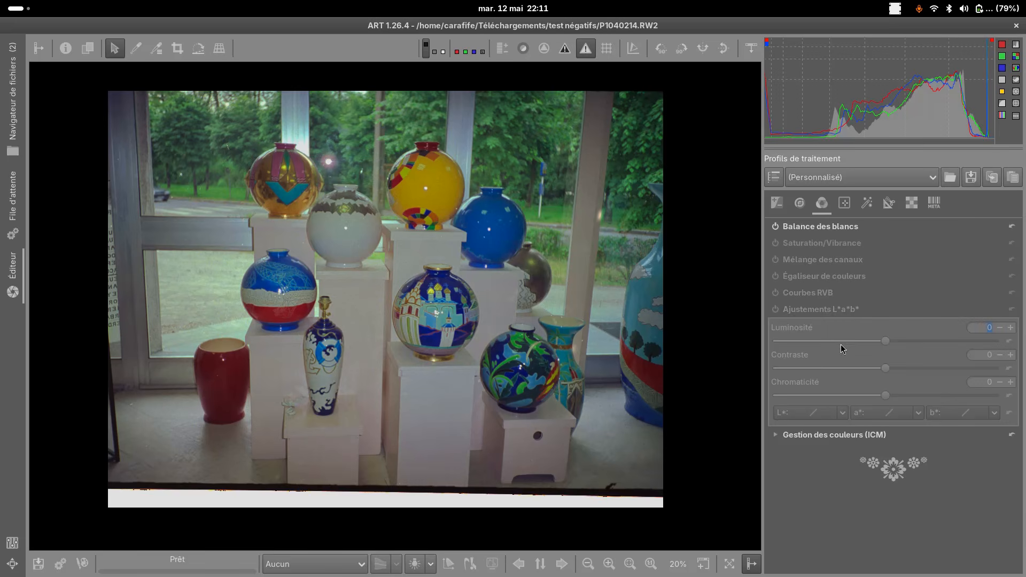
click(807, 311)
click(807, 310)
click(775, 310)
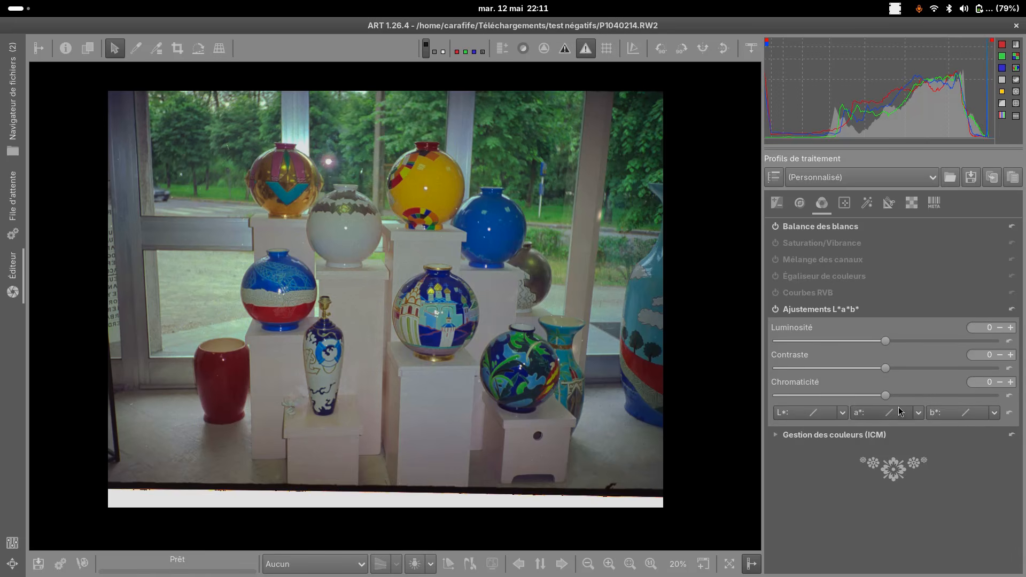
drag(886, 395, 862, 398)
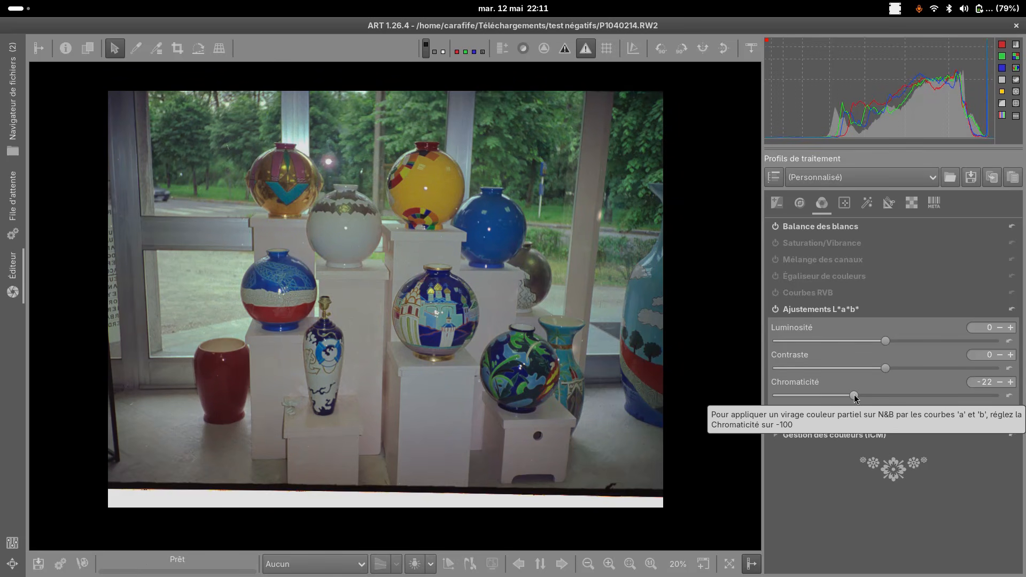
drag(889, 368, 896, 343)
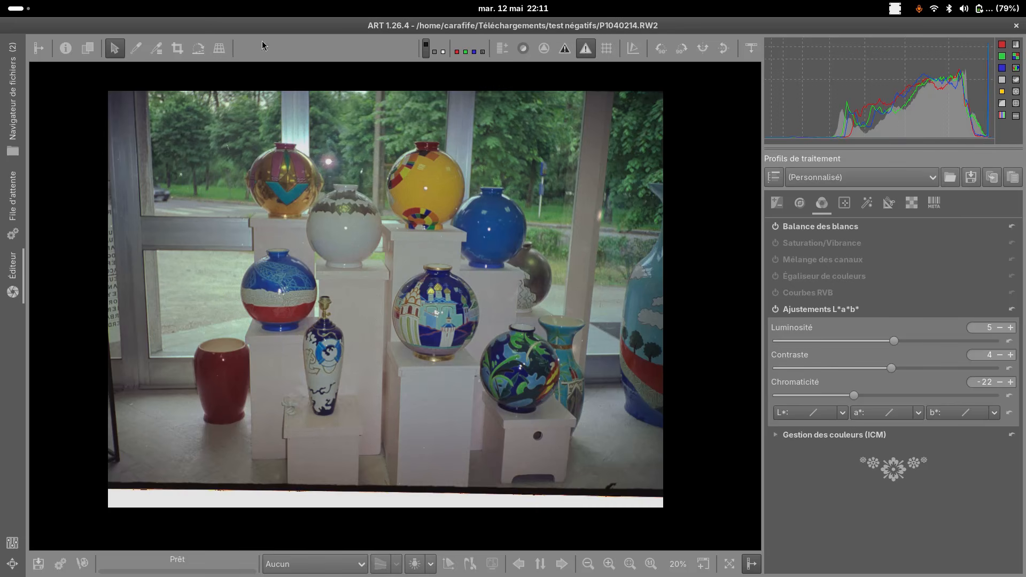
Enable Correction de la perspective for the vase image and apply the combined automatic horizontal and vertical correction
click(220, 48)
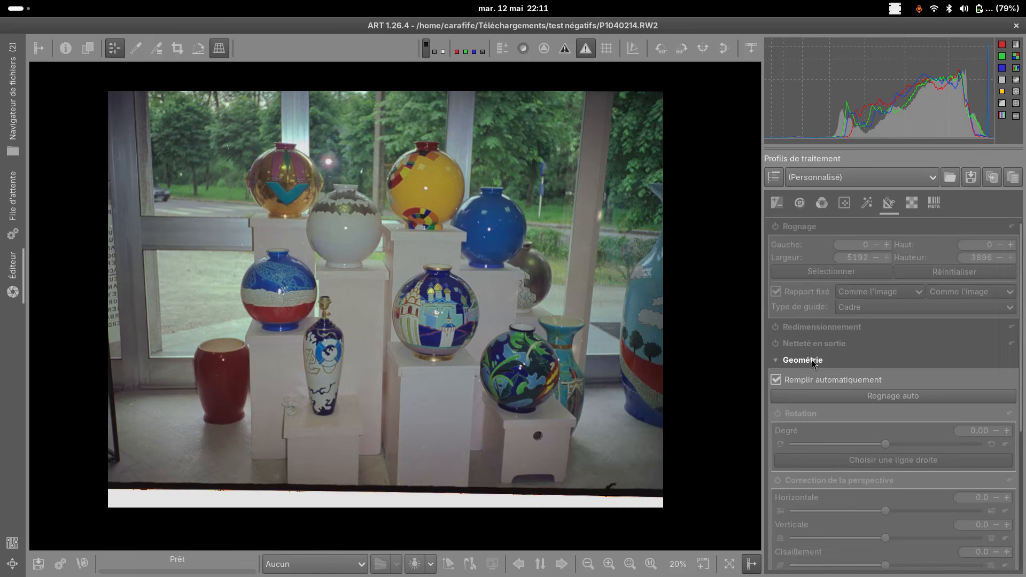
scroll(826, 340, down, 3)
scroll(826, 340, down, 3)
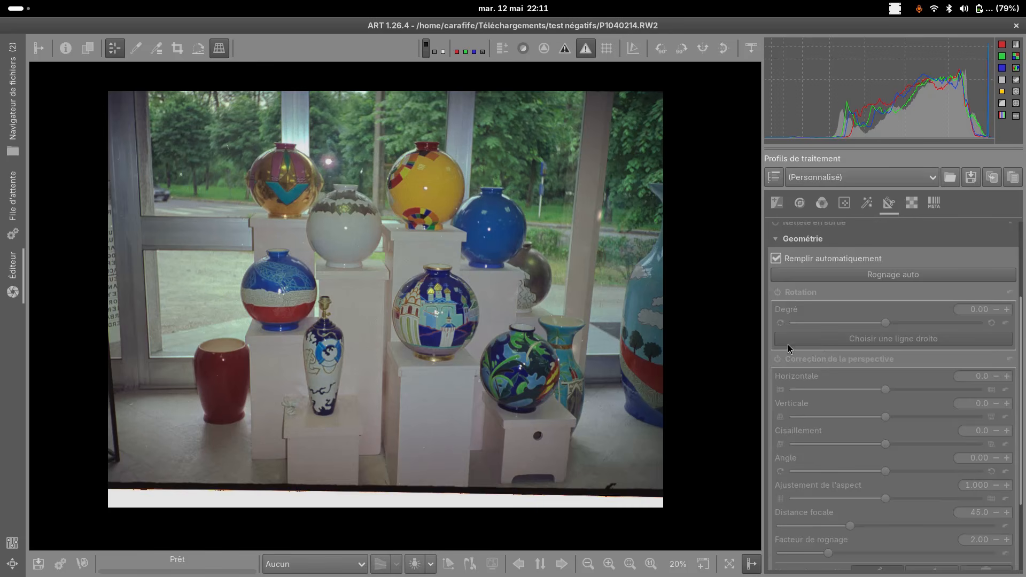
click(777, 359)
scroll(896, 383, down, 4)
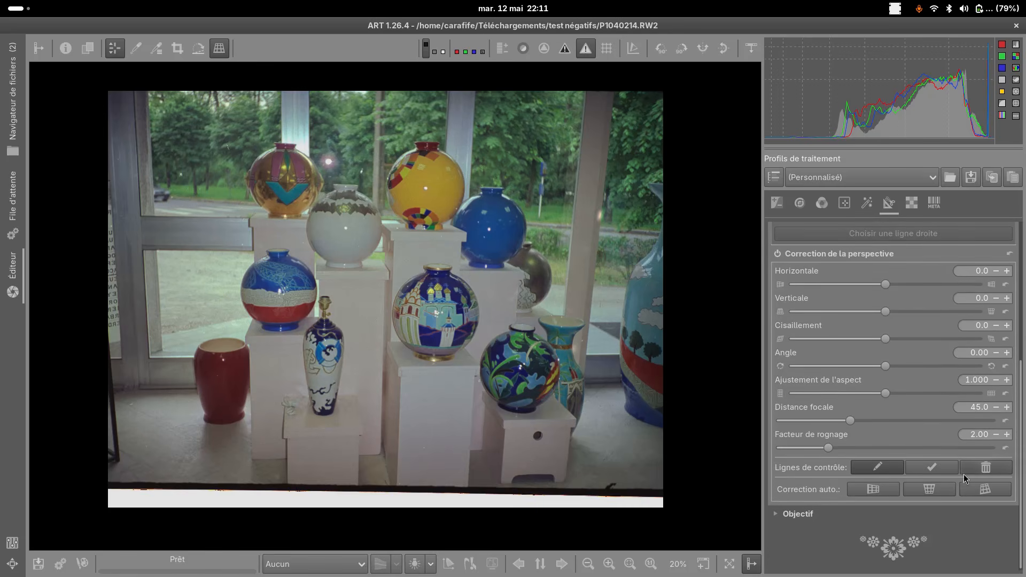
click(988, 488)
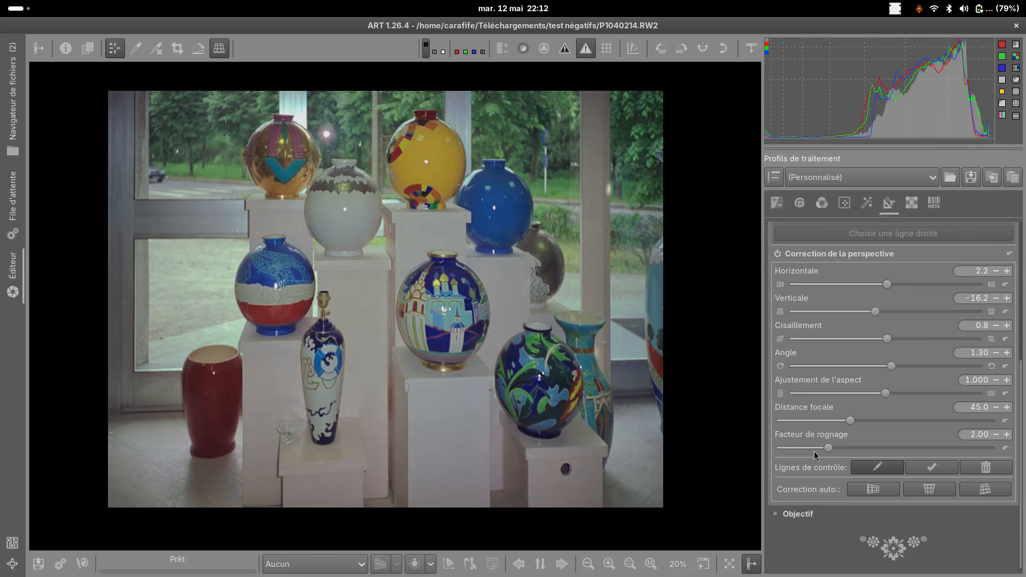
Set the perspective correction's Facteur de rognage to 0.63 and its Distance focale to 40.7
drag(828, 448, 797, 454)
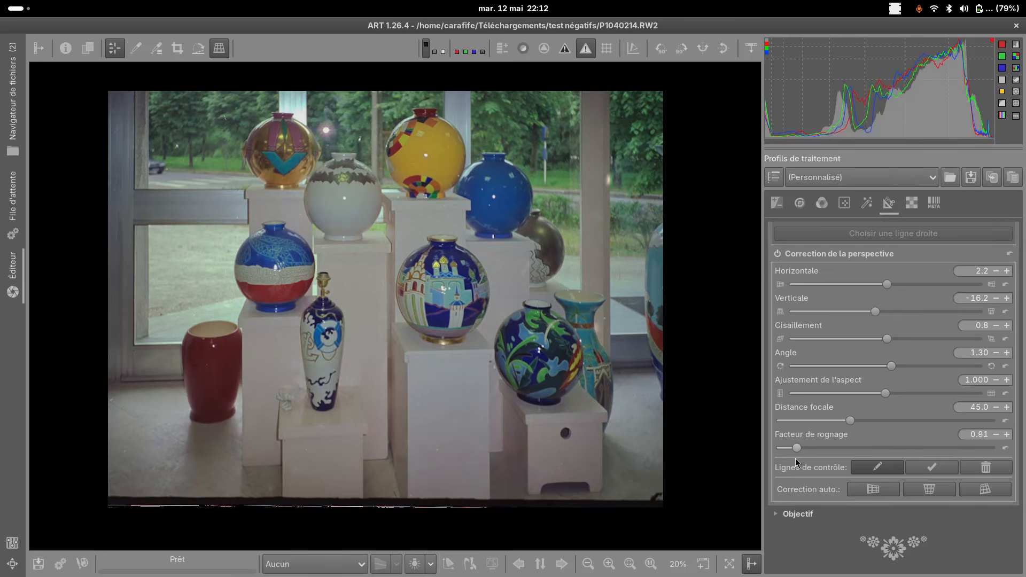
drag(799, 461, 791, 464)
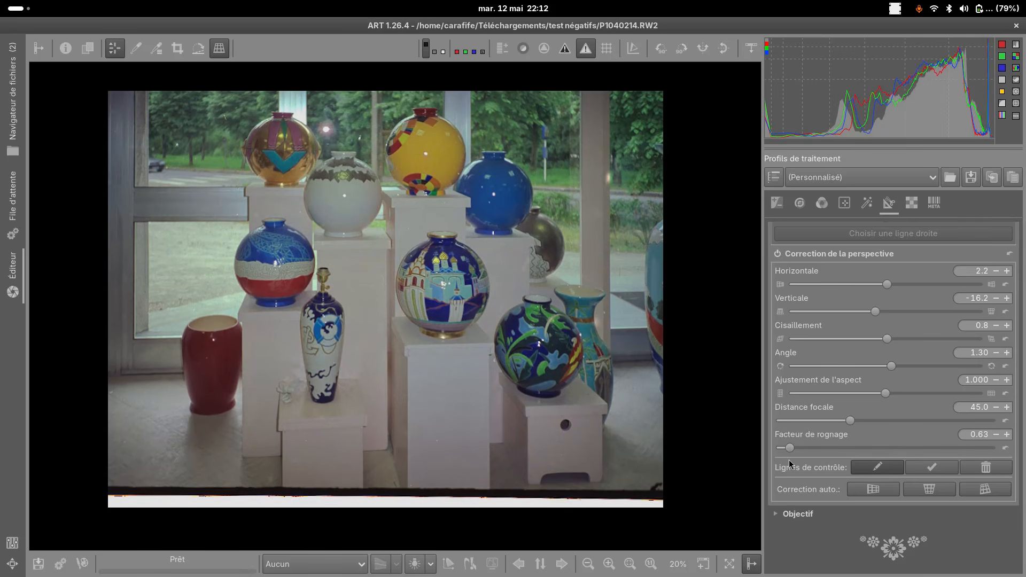
drag(851, 421, 849, 428)
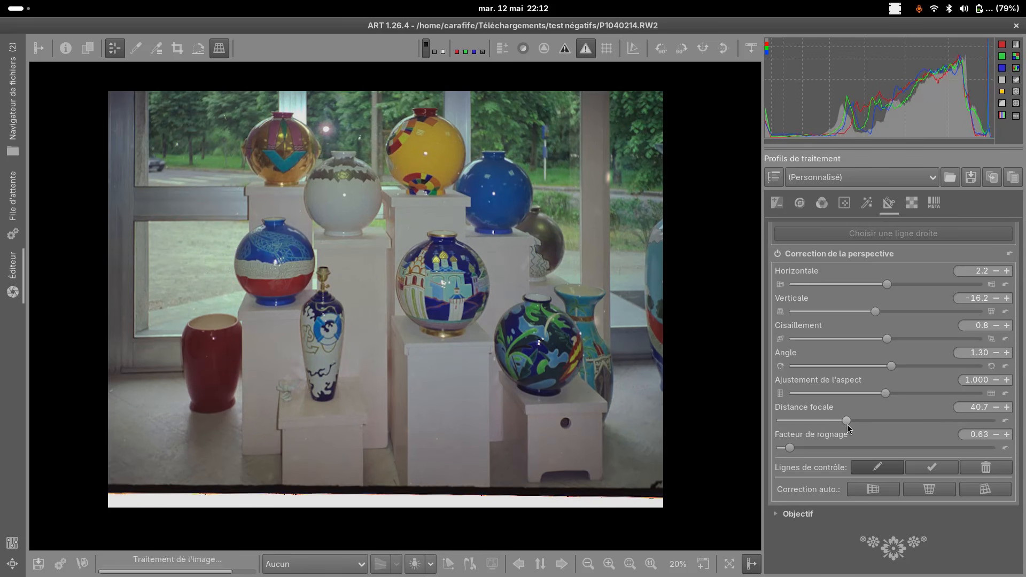
Crop out the film border below the vases, with Rapport fixé disabled and the crop widened almost to the image's right edge
click(178, 50)
drag(113, 98, 632, 265)
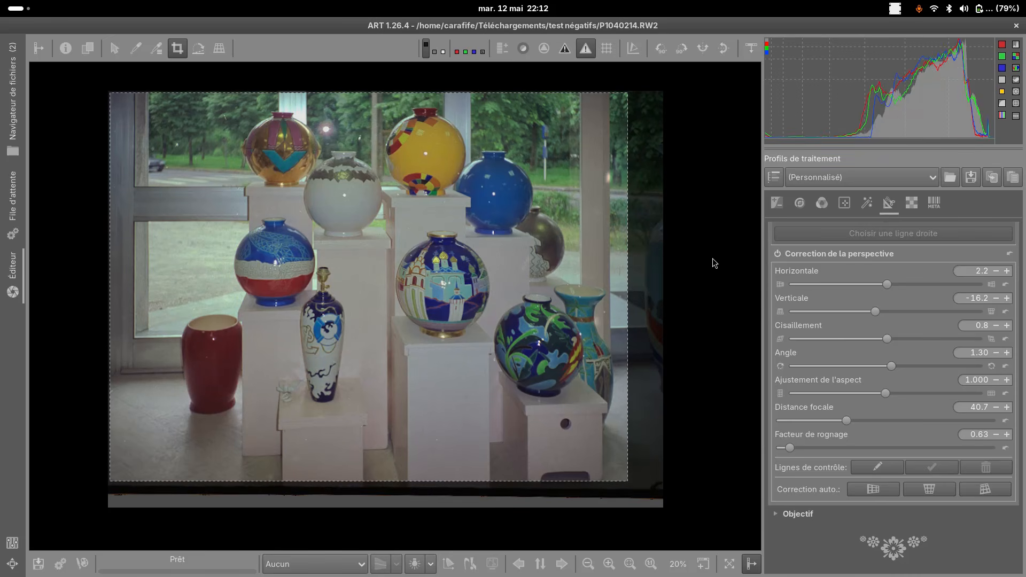
scroll(801, 289, up, 5)
click(776, 227)
drag(632, 301, 661, 306)
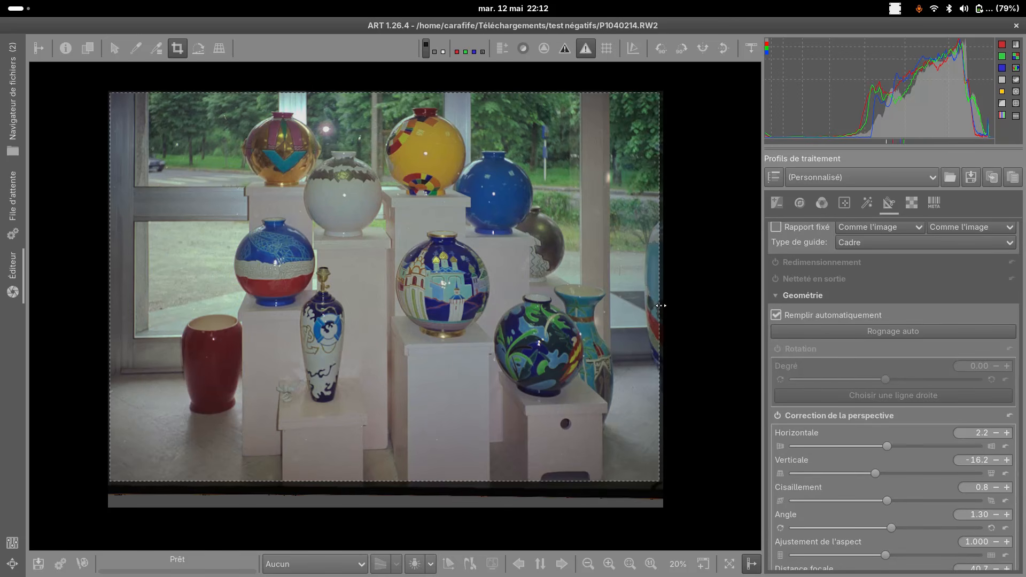
click(180, 50)
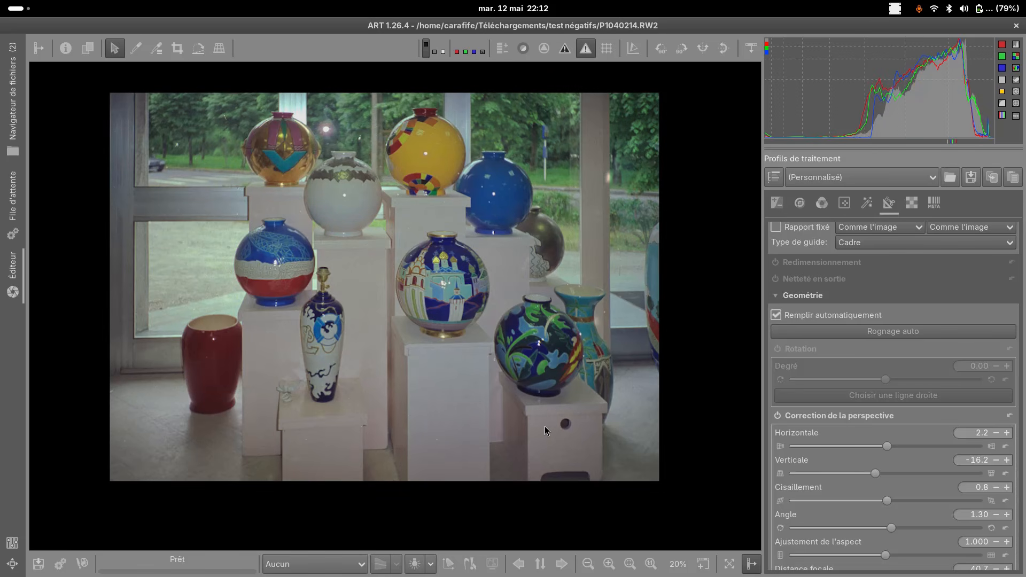